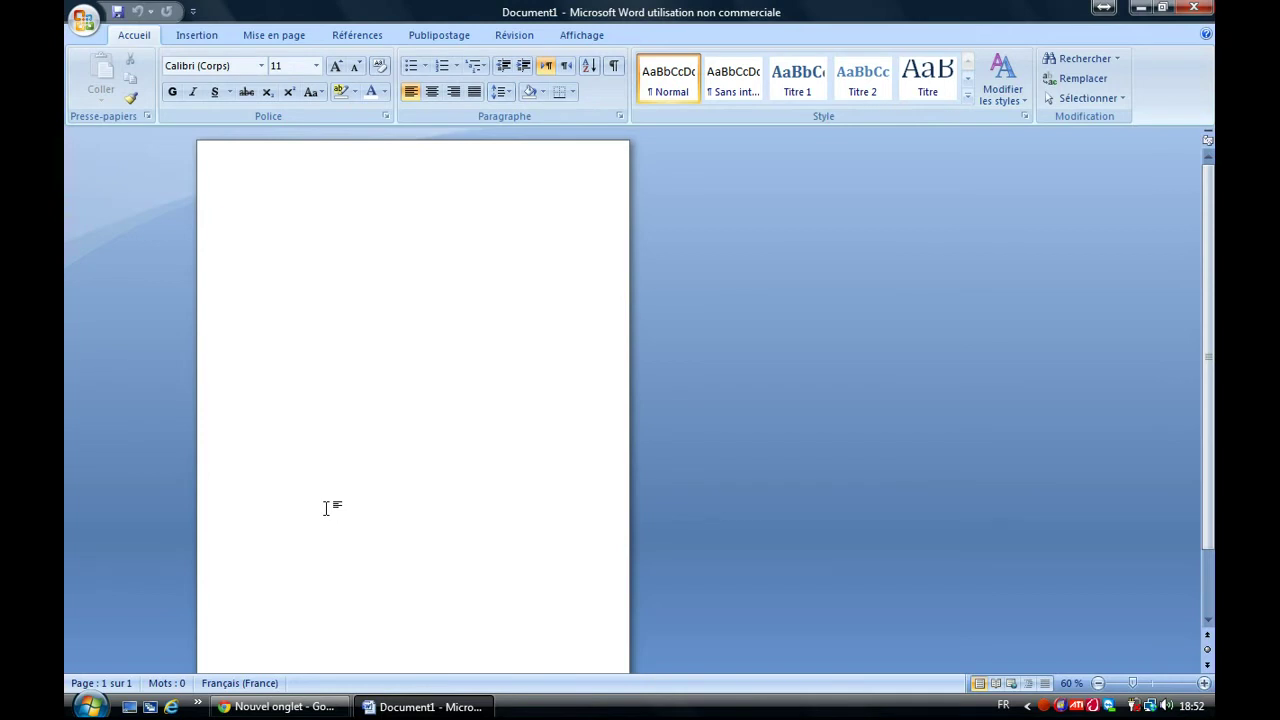
# - Switch to Chrome, search for wikipedia, and open a random article on French Wikipedia
pyautogui.click(314, 706)
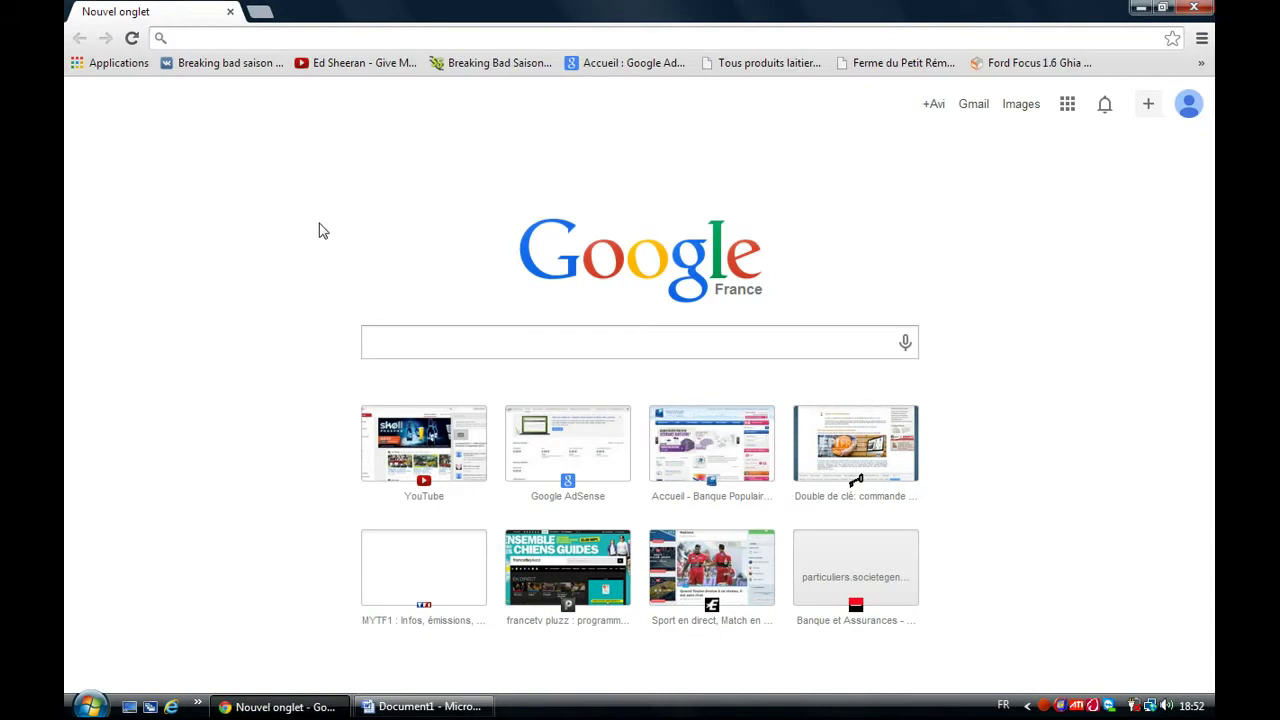
pyautogui.write('wikipedia')
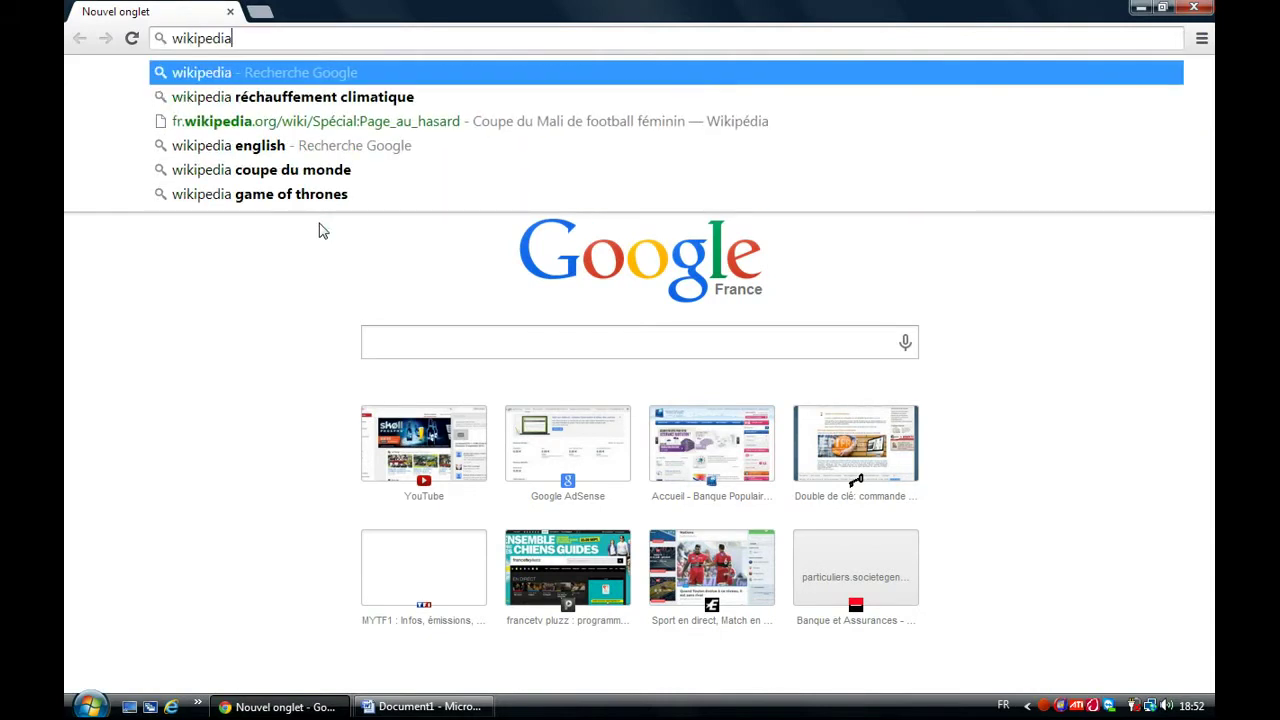
pyautogui.press('Return')
pyautogui.click(317, 241)
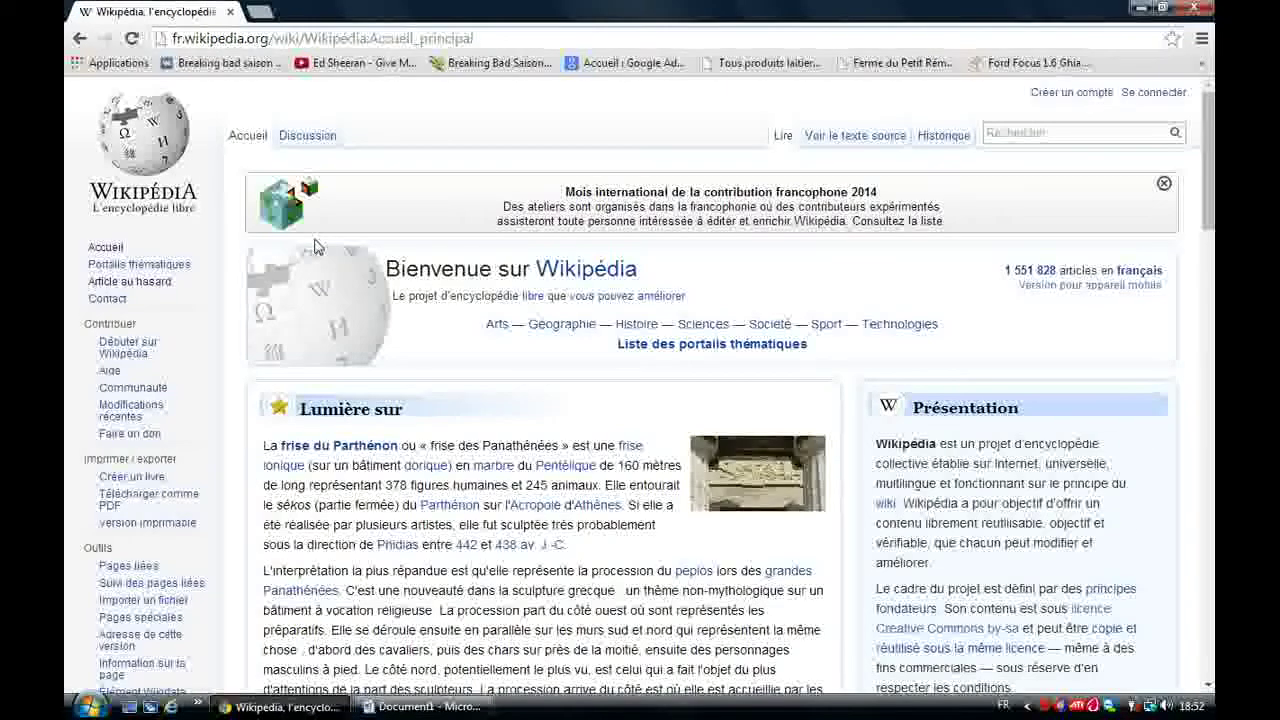
pyautogui.click(154, 285)
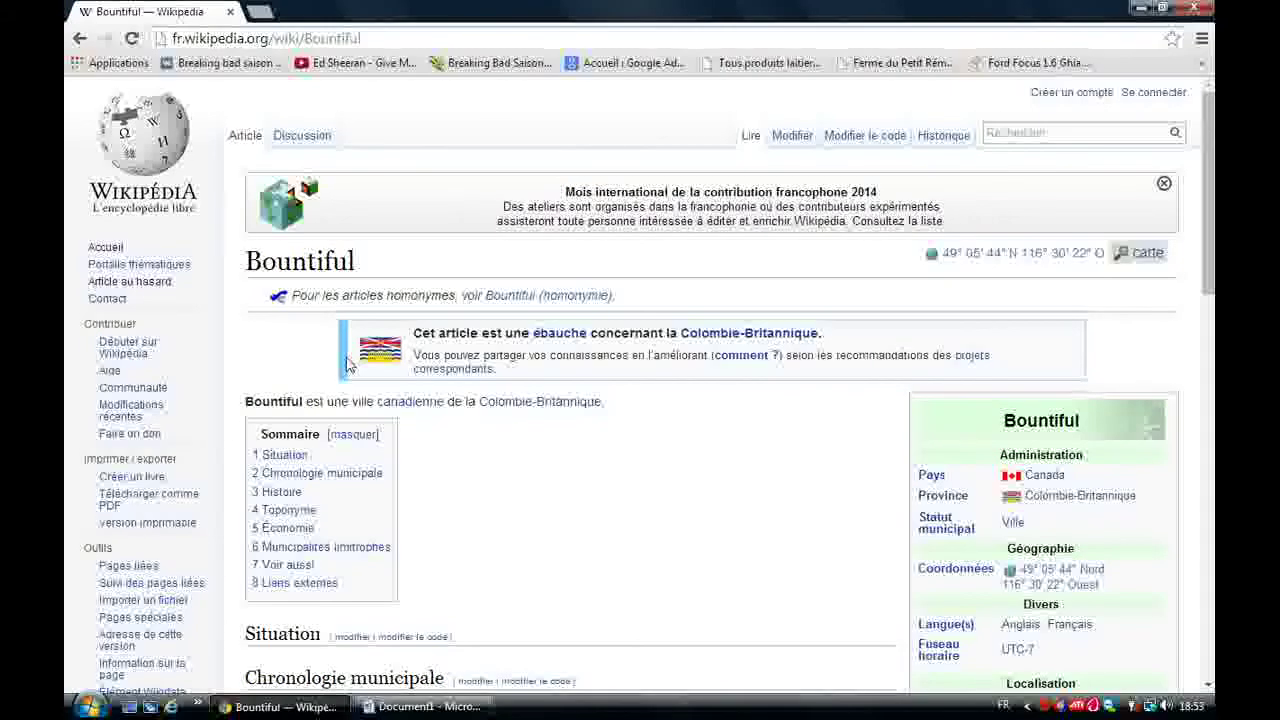
# - Try pasting the entire Bountiful article into the blank Word document, and undo the paste
pyautogui.moveTo(244, 258); pyautogui.dragTo(1025, 432)
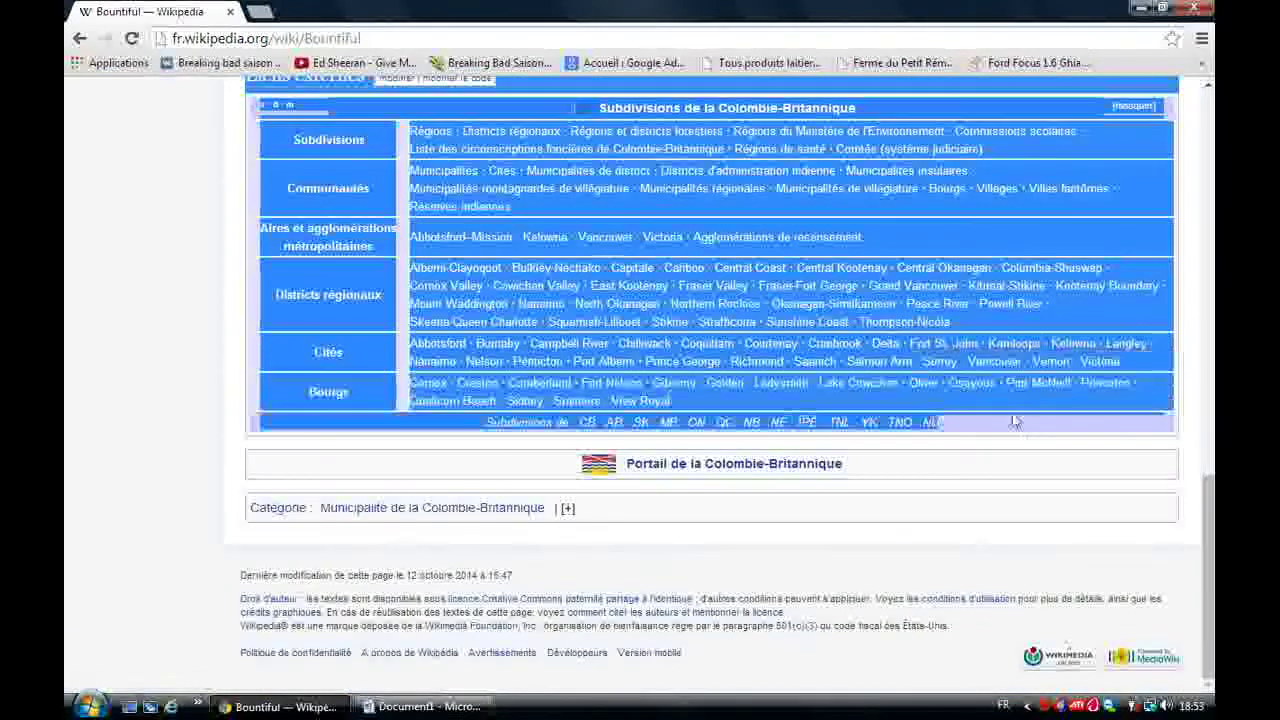
pyautogui.rightClick(907, 290)
pyautogui.click(860, 403)
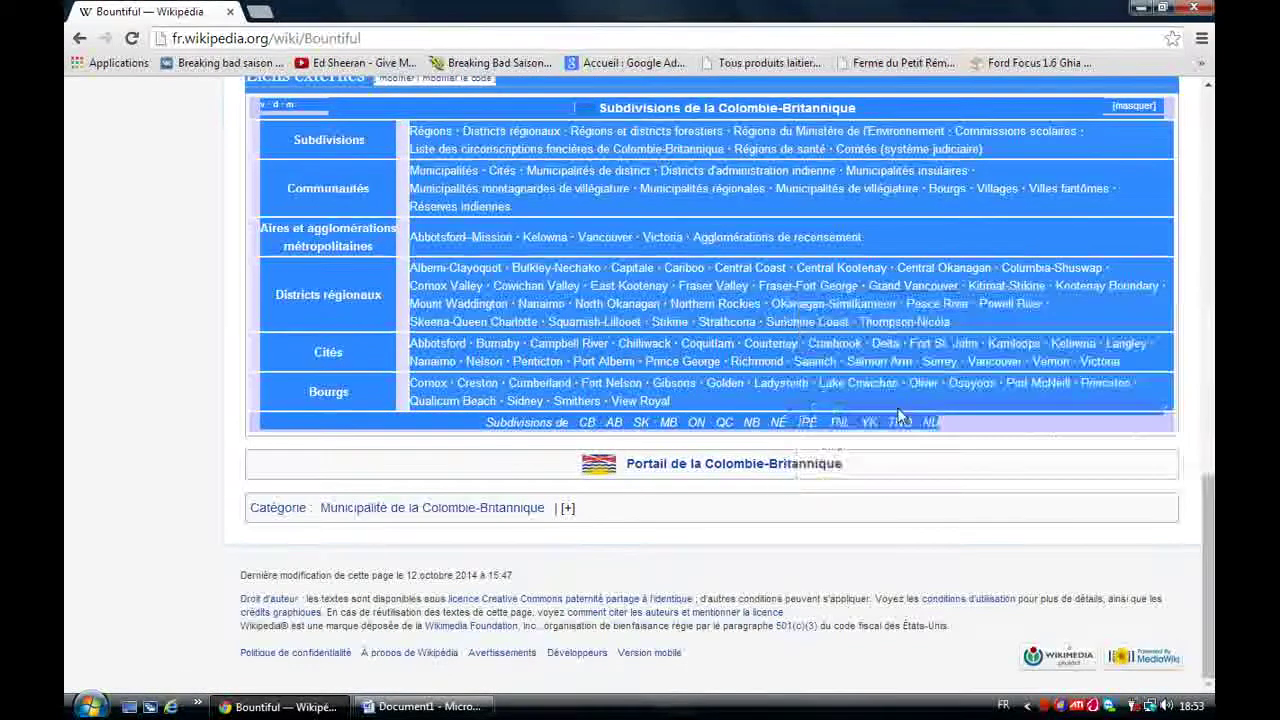
pyautogui.click(397, 708)
pyautogui.rightClick(329, 309)
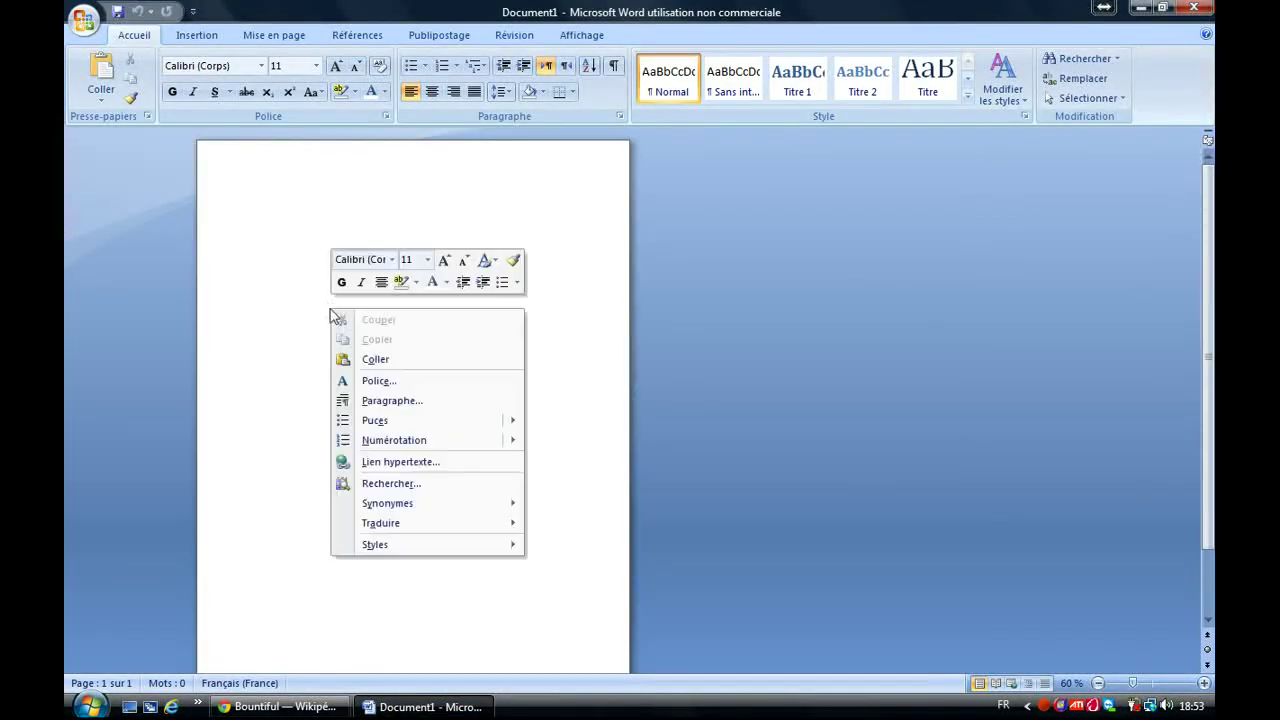
pyautogui.click(359, 354)
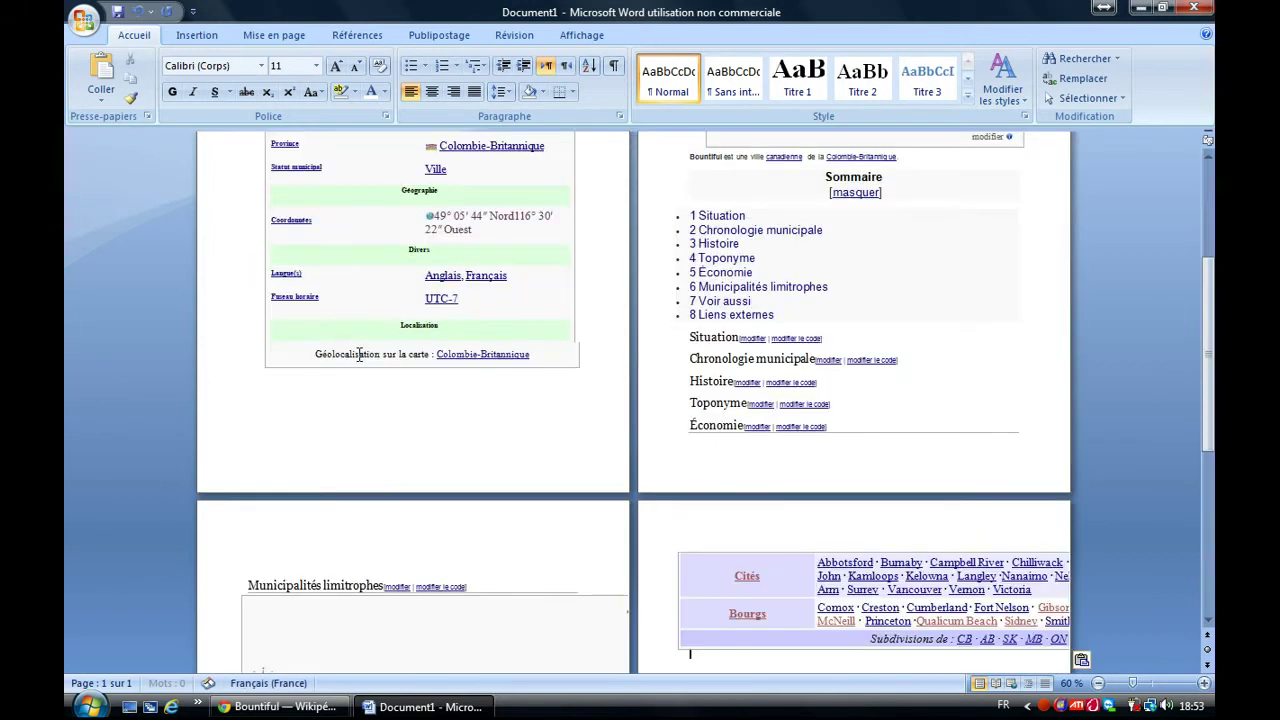
pyautogui.moveTo(1207, 330); pyautogui.dragTo(1210, 173)
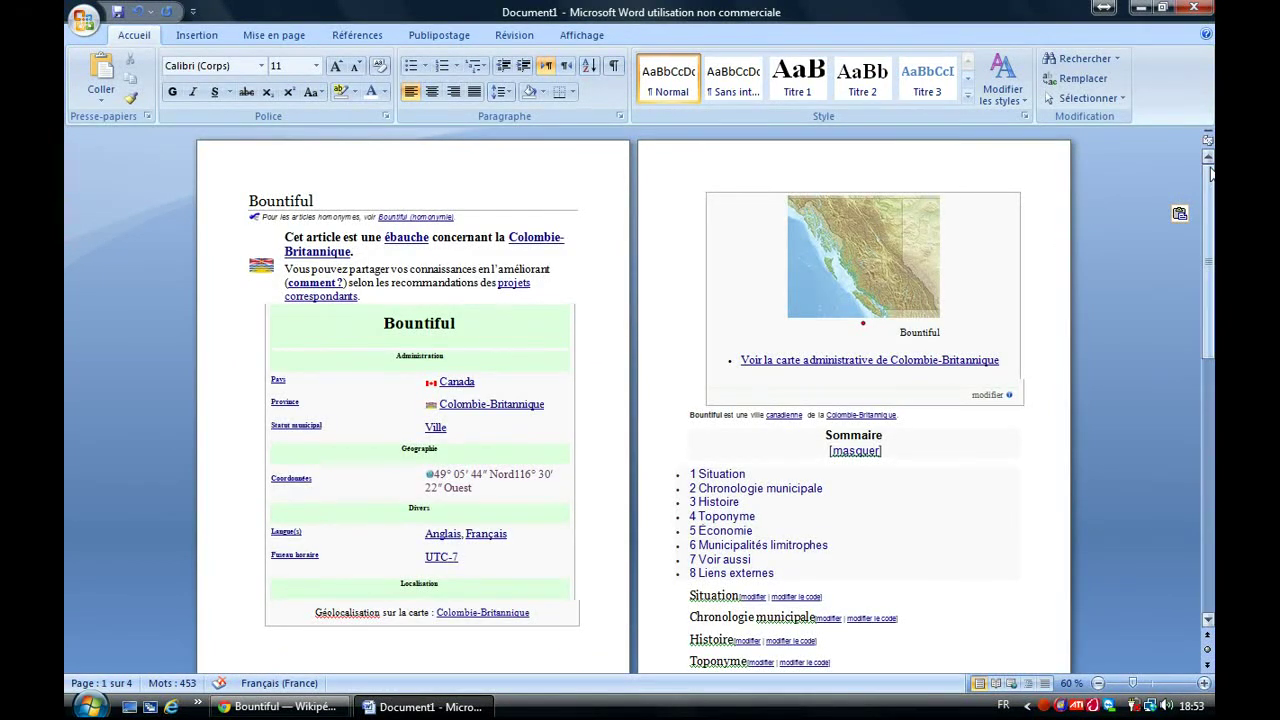
pyautogui.click(145, 17)
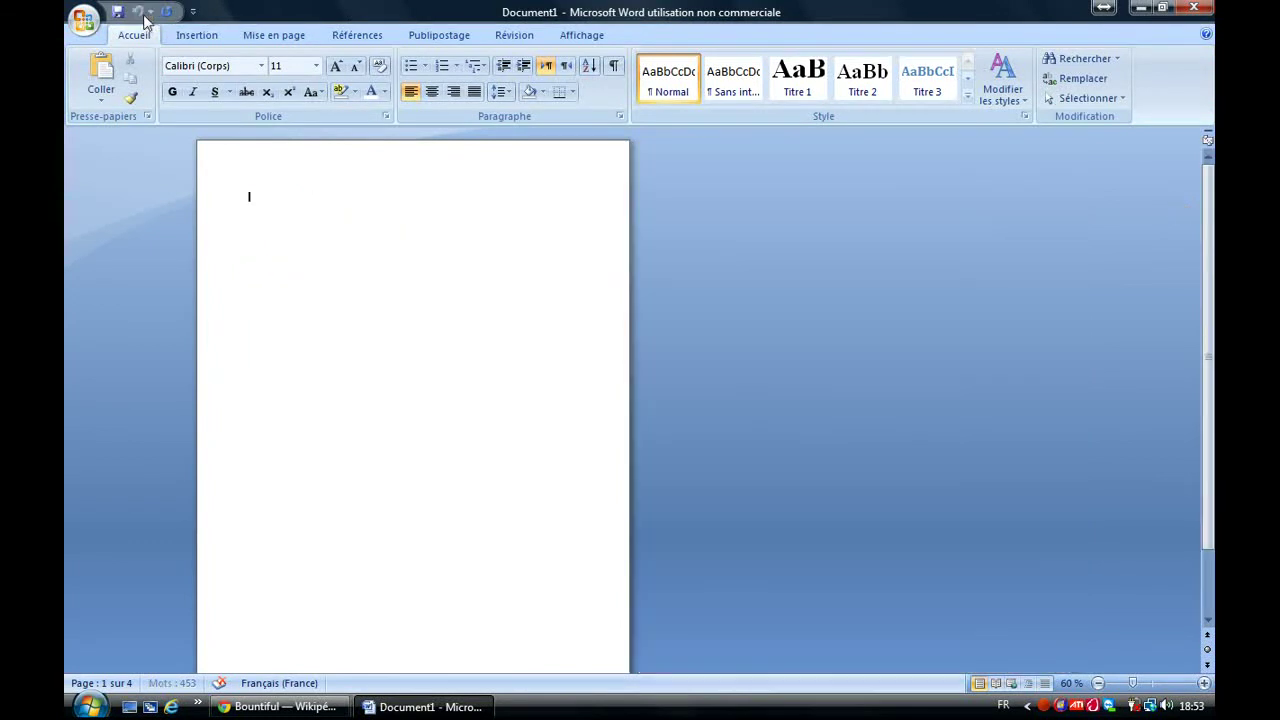
# - Return to the Bountiful article in Chrome and copy only its title
pyautogui.click(280, 707)
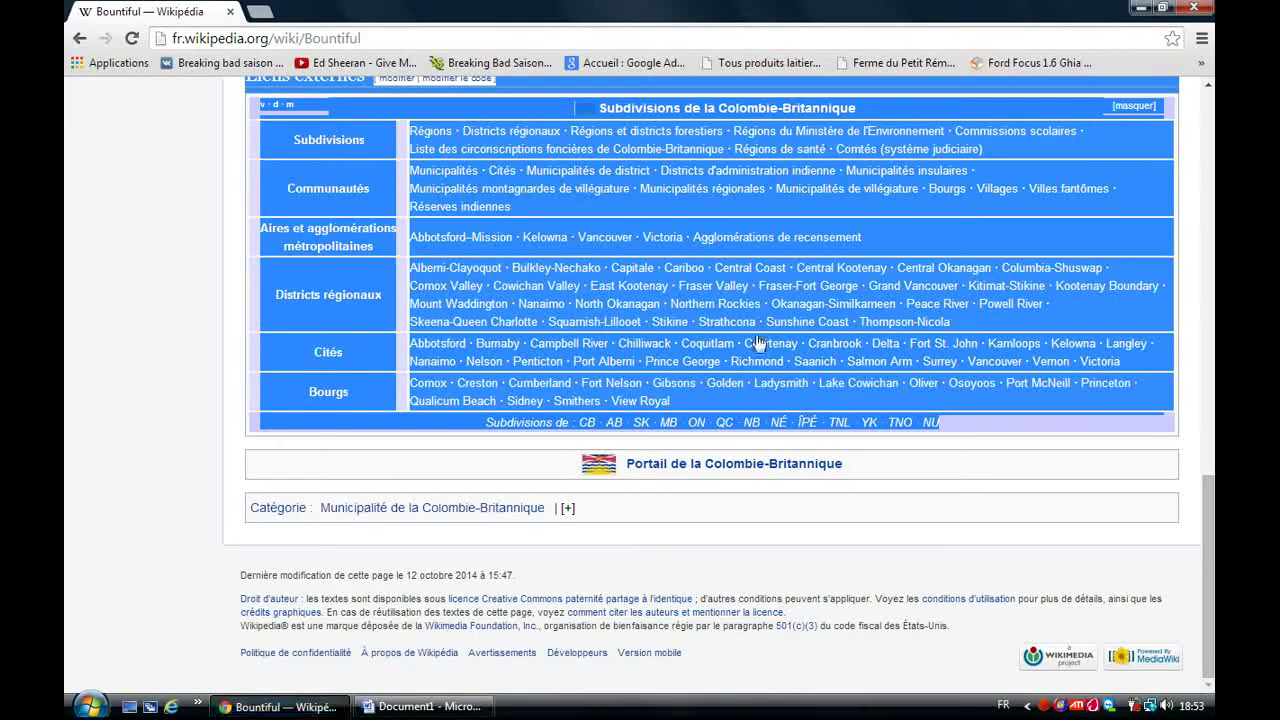
pyautogui.moveTo(1208, 505); pyautogui.dragTo(1200, 112)
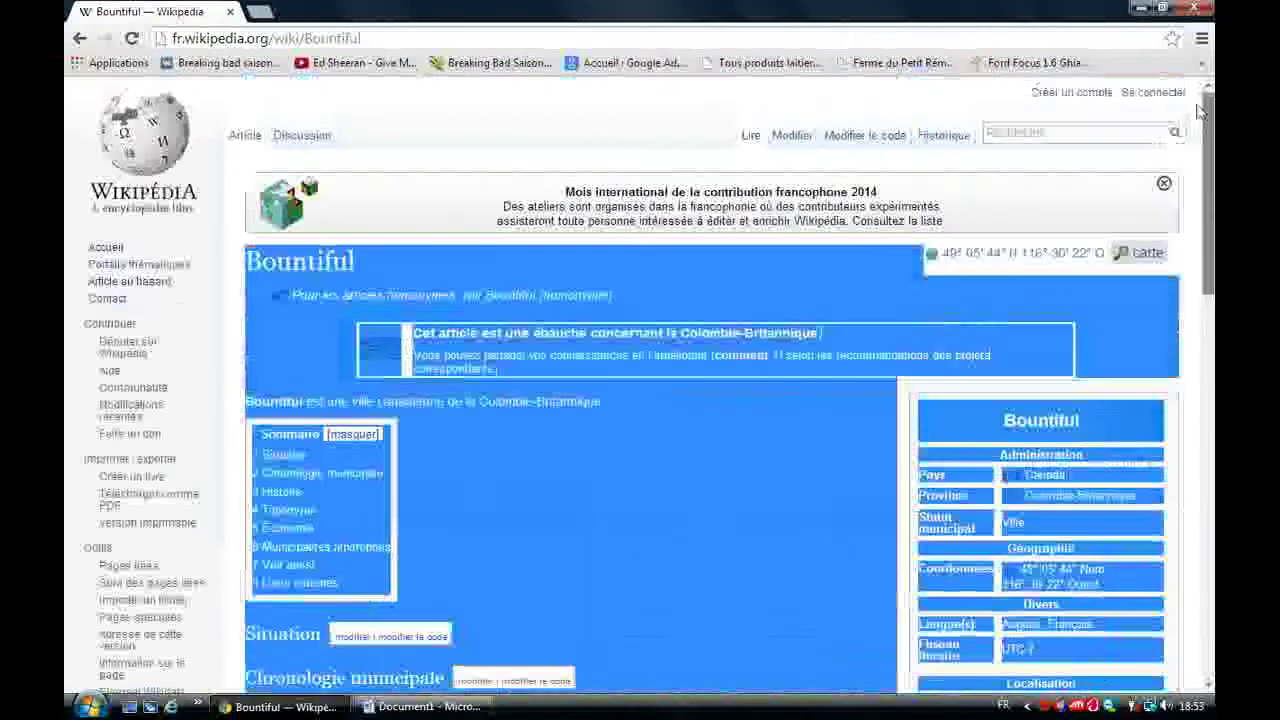
pyautogui.click(827, 286)
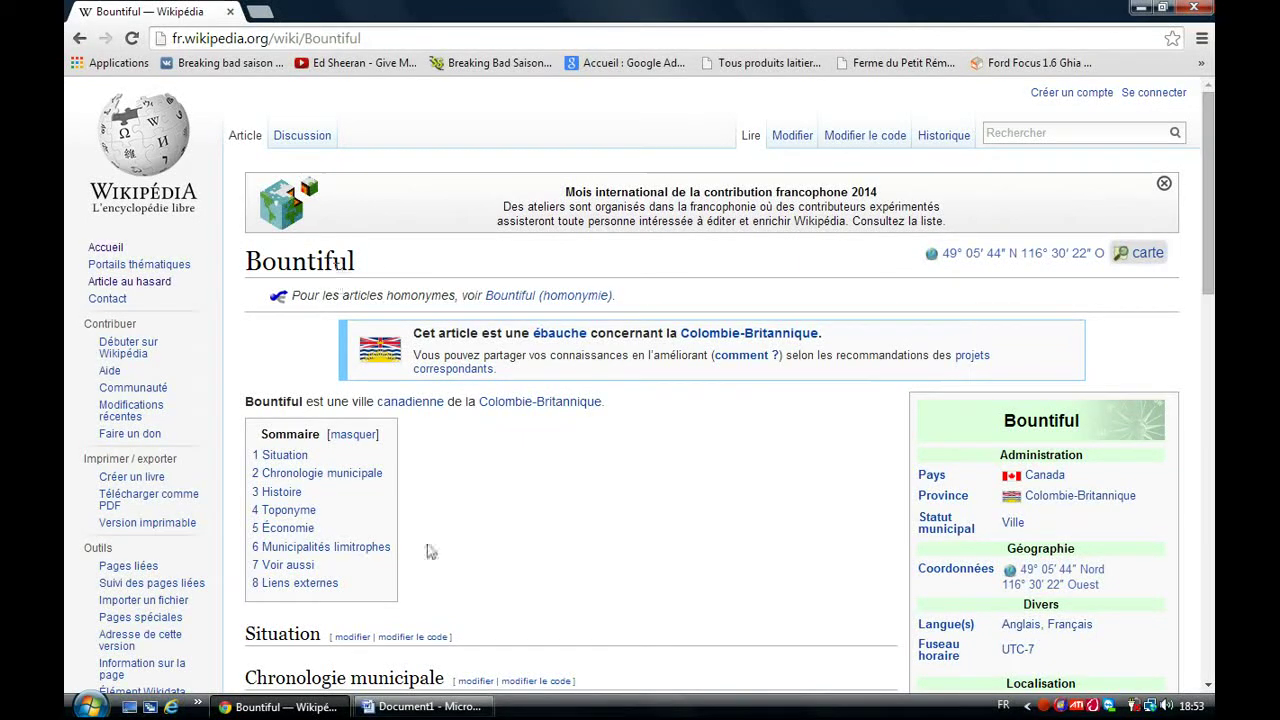
pyautogui.moveTo(246, 258); pyautogui.dragTo(352, 260)
pyautogui.rightClick(352, 260)
pyautogui.click(385, 266)
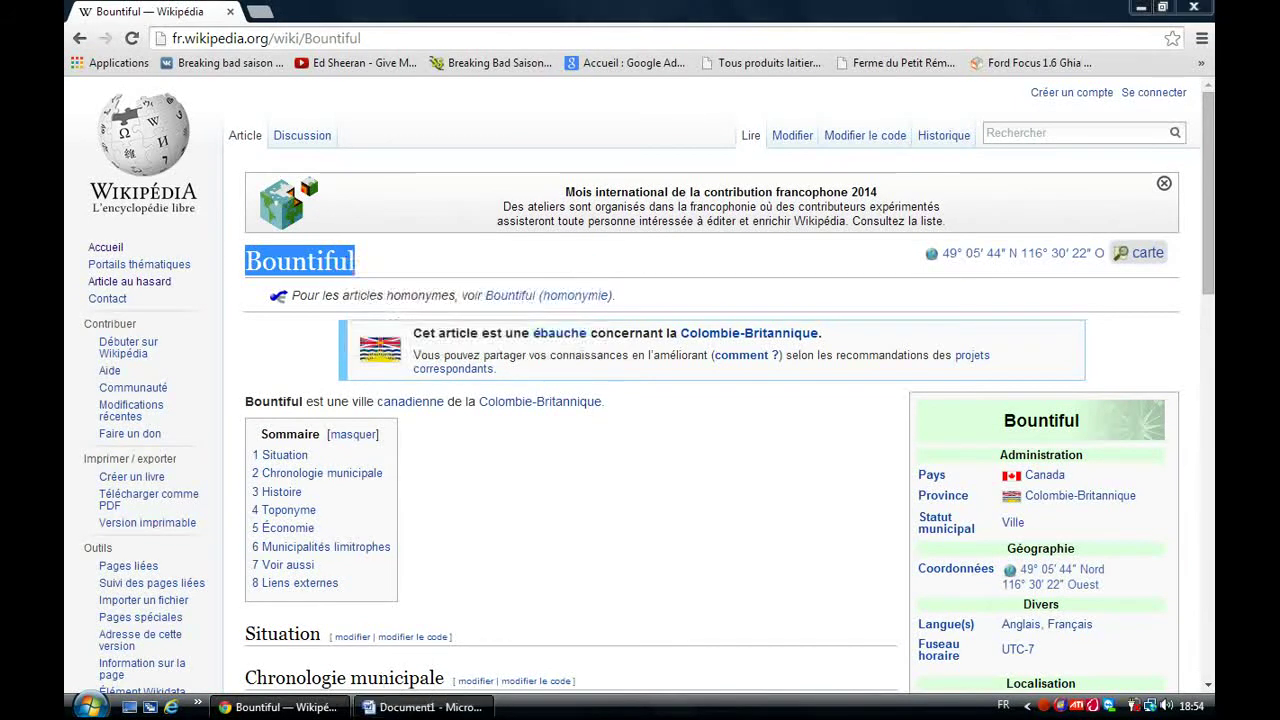
# - Paste the copied title into the blank Word document, keeping the text only
pyautogui.click(420, 706)
pyautogui.rightClick(350, 232)
pyautogui.click(380, 283)
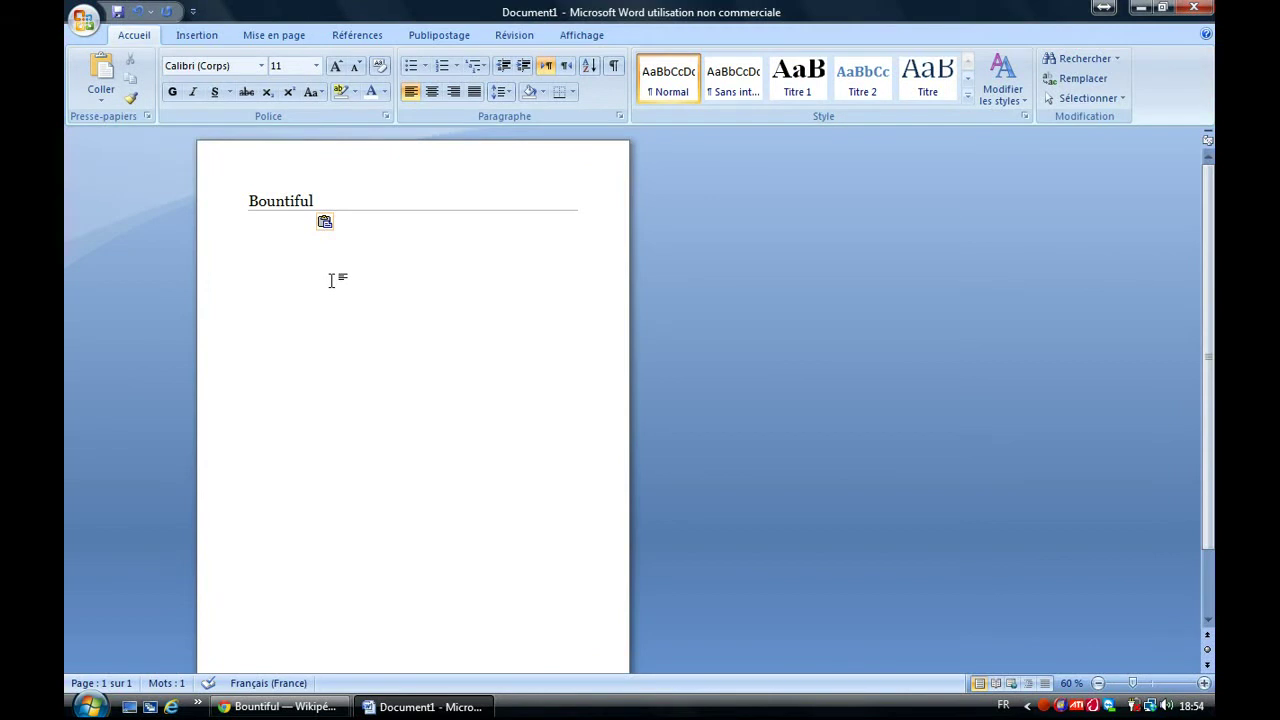
pyautogui.click(338, 226)
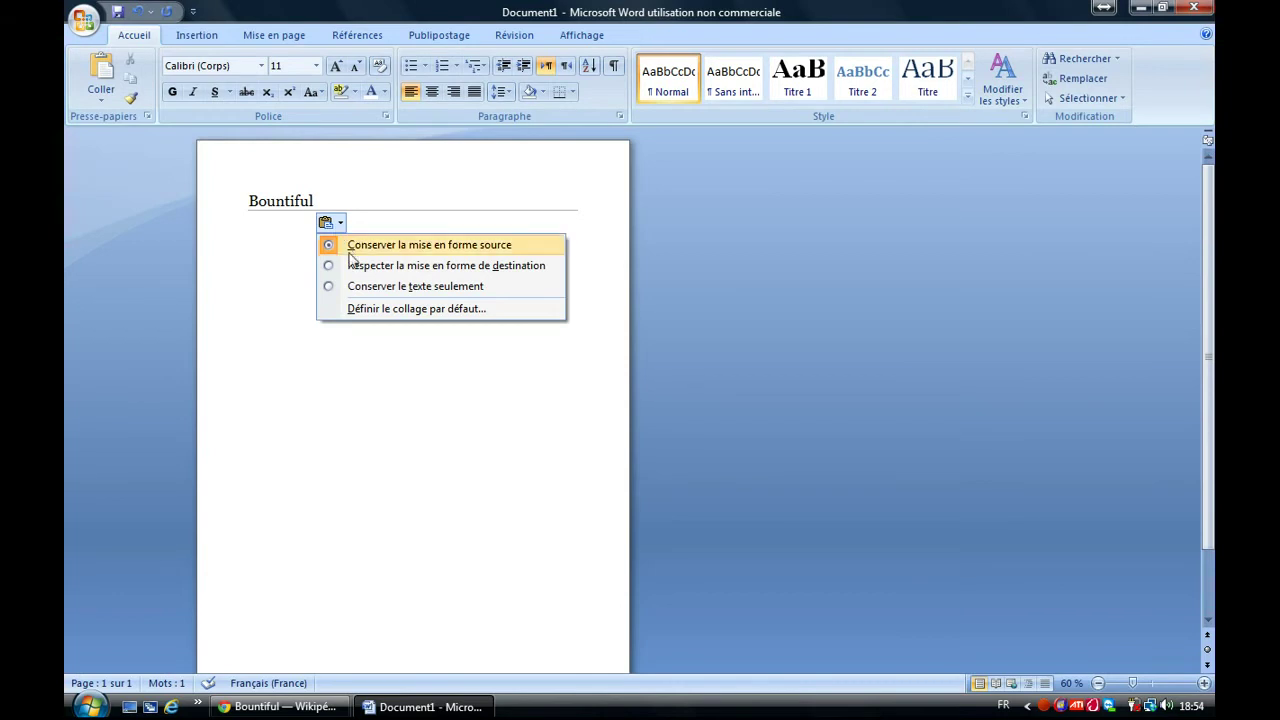
pyautogui.click(362, 287)
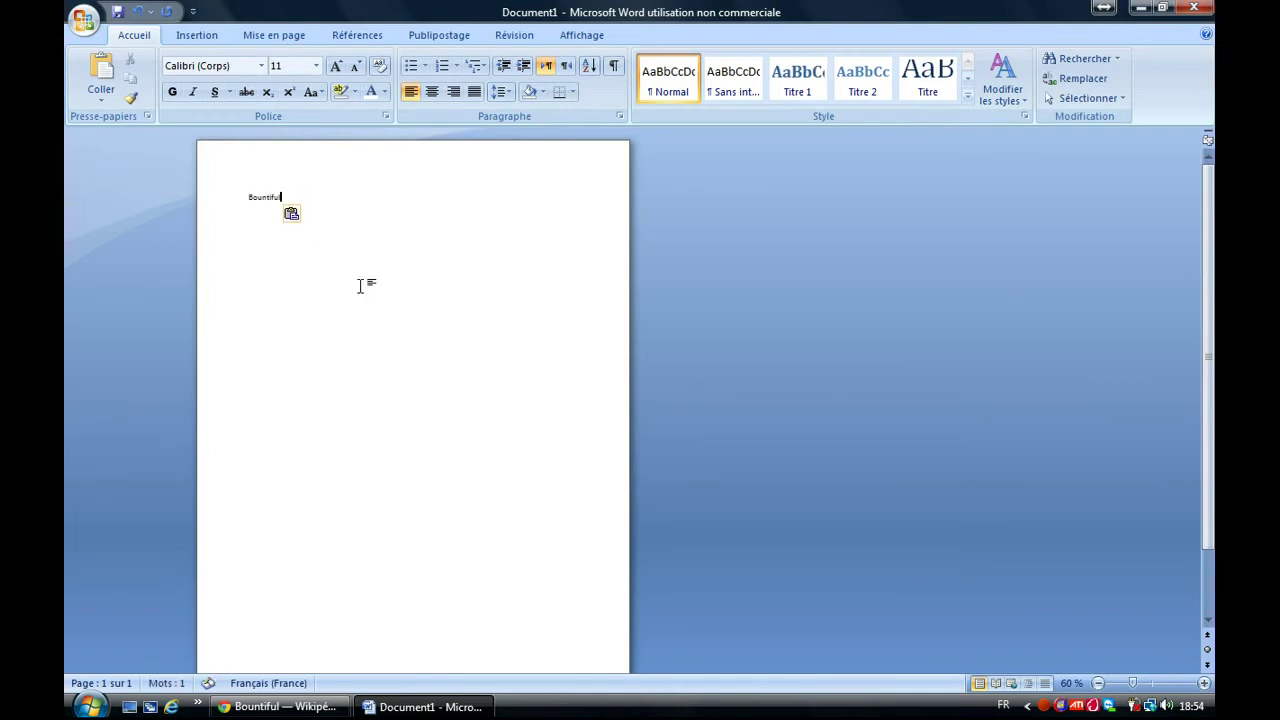
# - Enlarge the Bountiful title to 72 pt and center it
pyautogui.moveTo(245, 197); pyautogui.dragTo(309, 200)
pyautogui.click(337, 67)
pyautogui.click(337, 68)
pyautogui.click(337, 68)
pyautogui.click(337, 68)
pyautogui.click(337, 68)
pyautogui.click(337, 68)
pyautogui.click(337, 68)
pyautogui.click(337, 68)
pyautogui.click(337, 68)
pyautogui.click(337, 68)
pyautogui.click(337, 68)
pyautogui.click(337, 68)
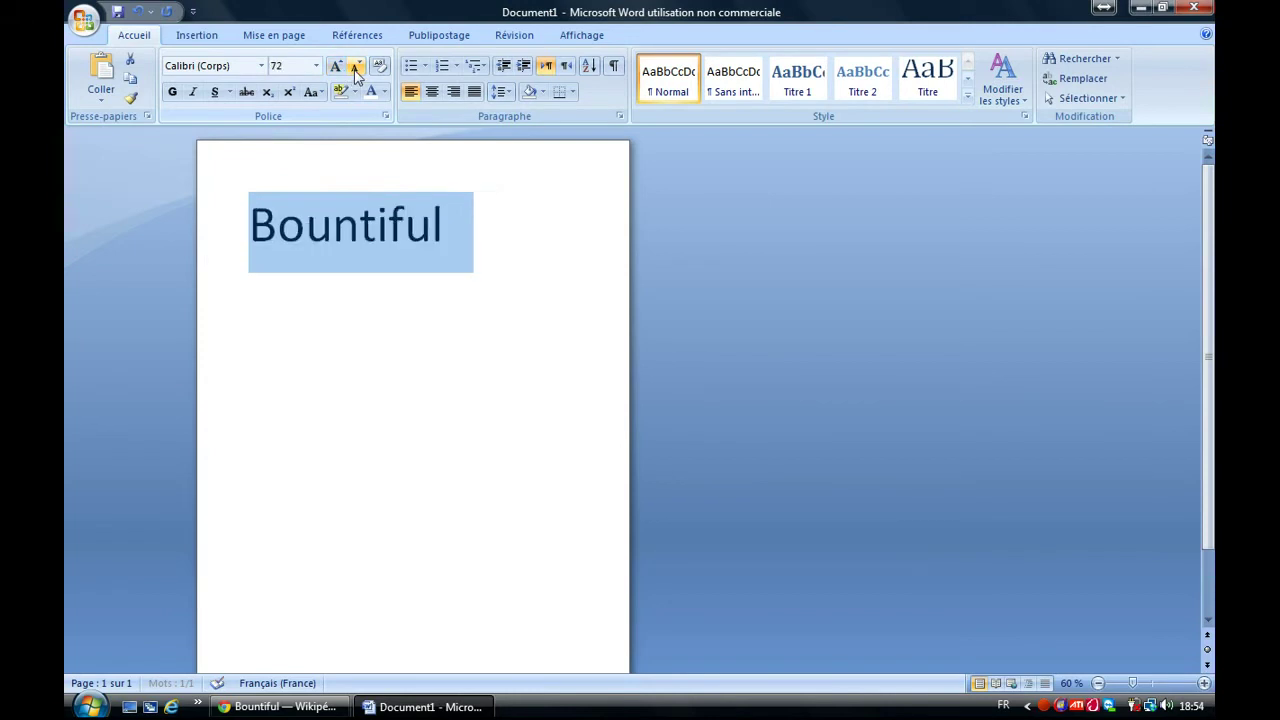
pyautogui.click(356, 72)
pyautogui.click(337, 68)
pyautogui.click(337, 68)
pyautogui.click(356, 72)
pyautogui.click(433, 93)
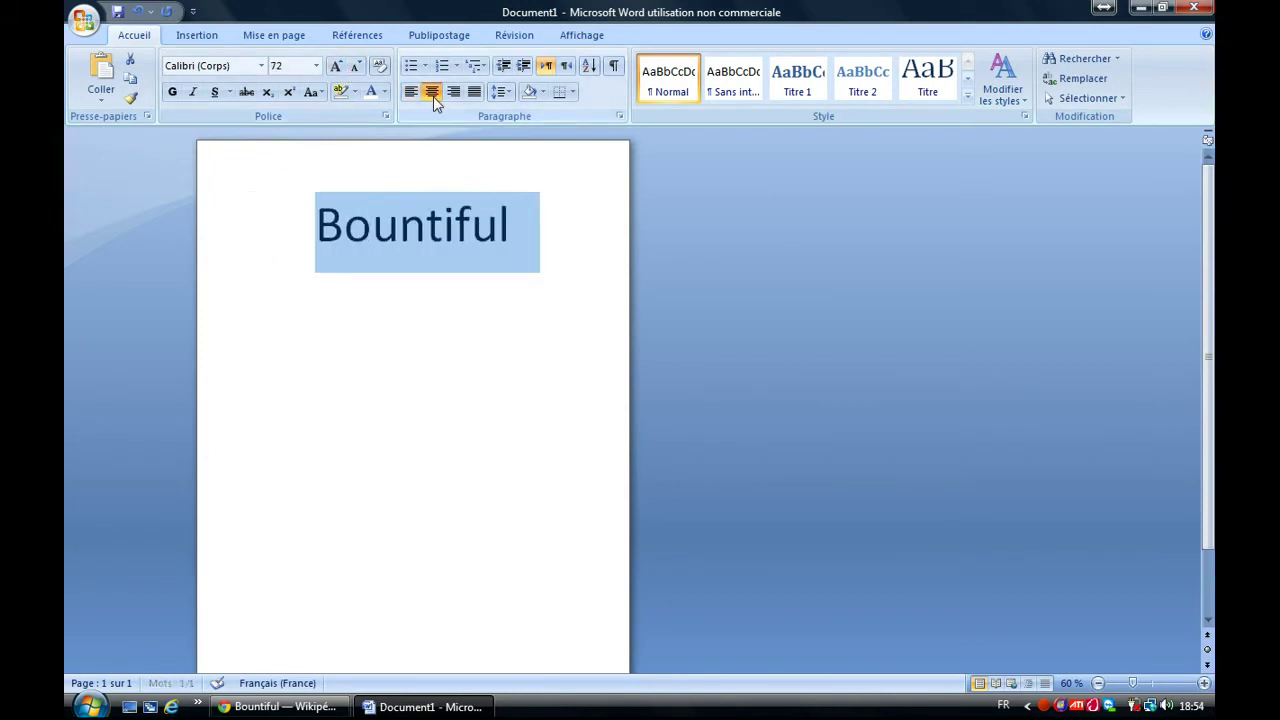
# - Set the title's font to Arial Black and its text colour to dark orange
pyautogui.click(262, 66)
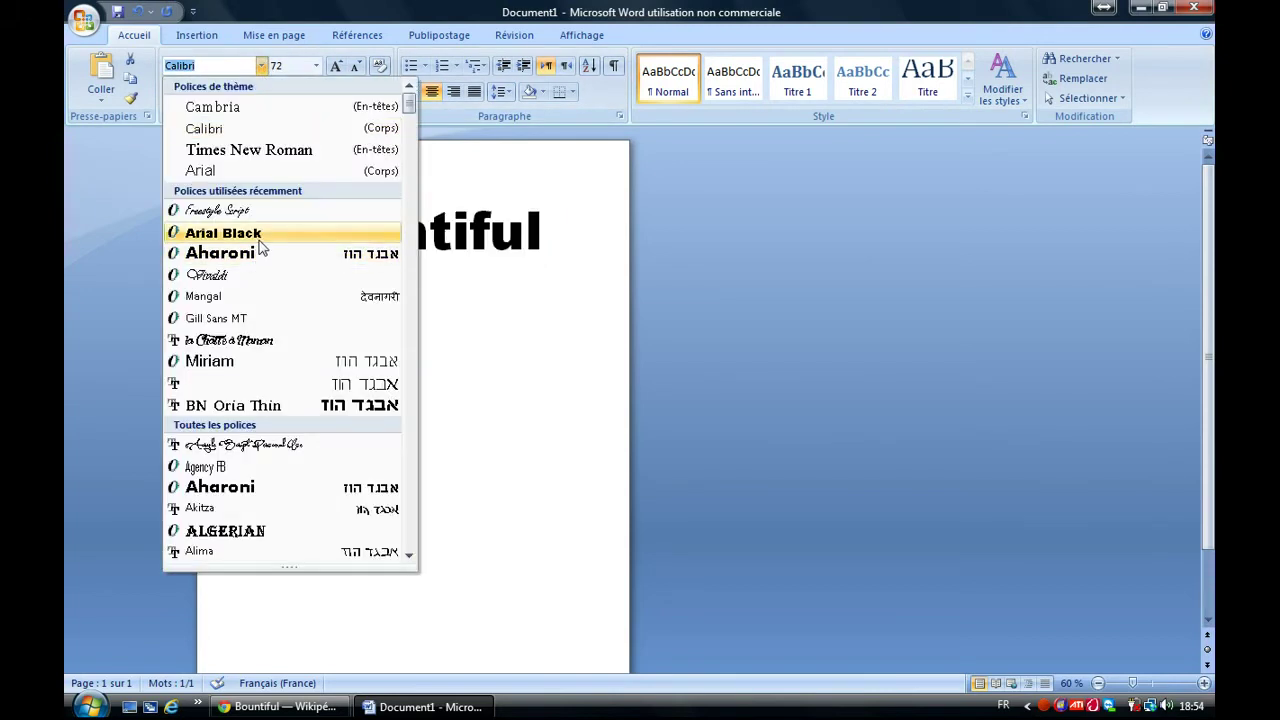
pyautogui.click(258, 240)
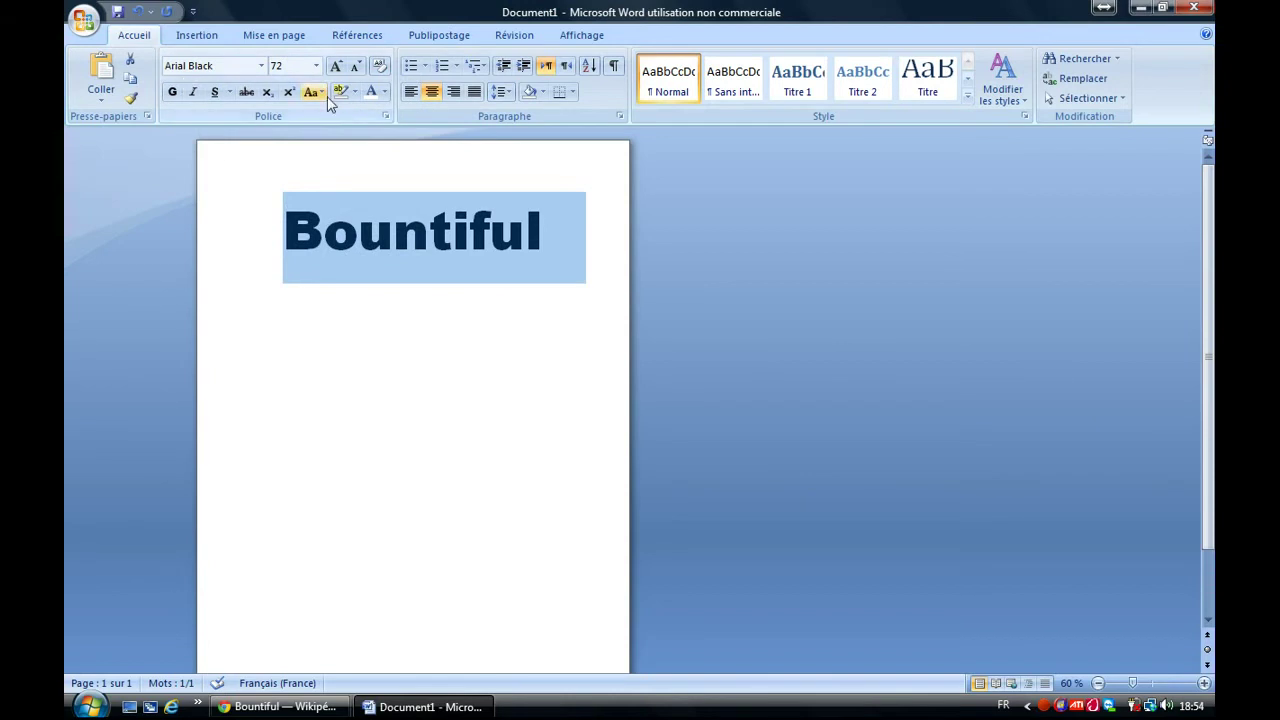
pyautogui.click(384, 91)
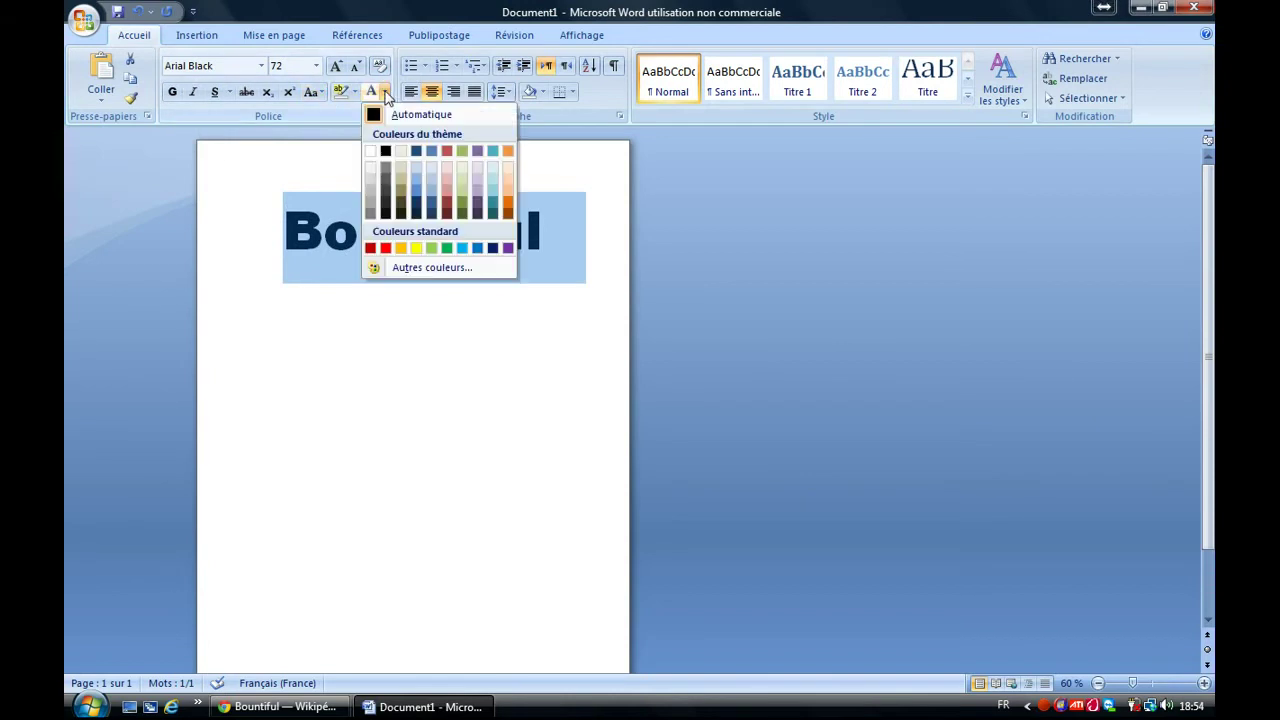
pyautogui.click(508, 204)
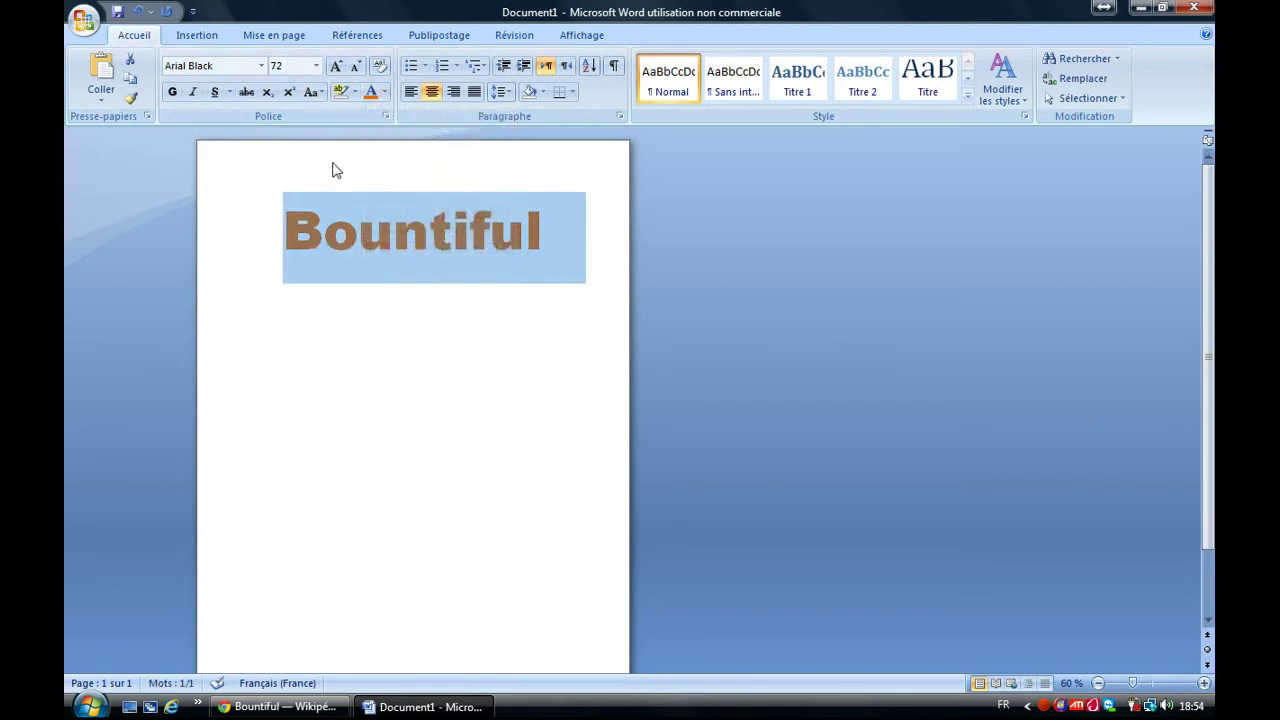
# - Make the Bountiful title italic and underlined
pyautogui.click(194, 92)
pyautogui.click(194, 92)
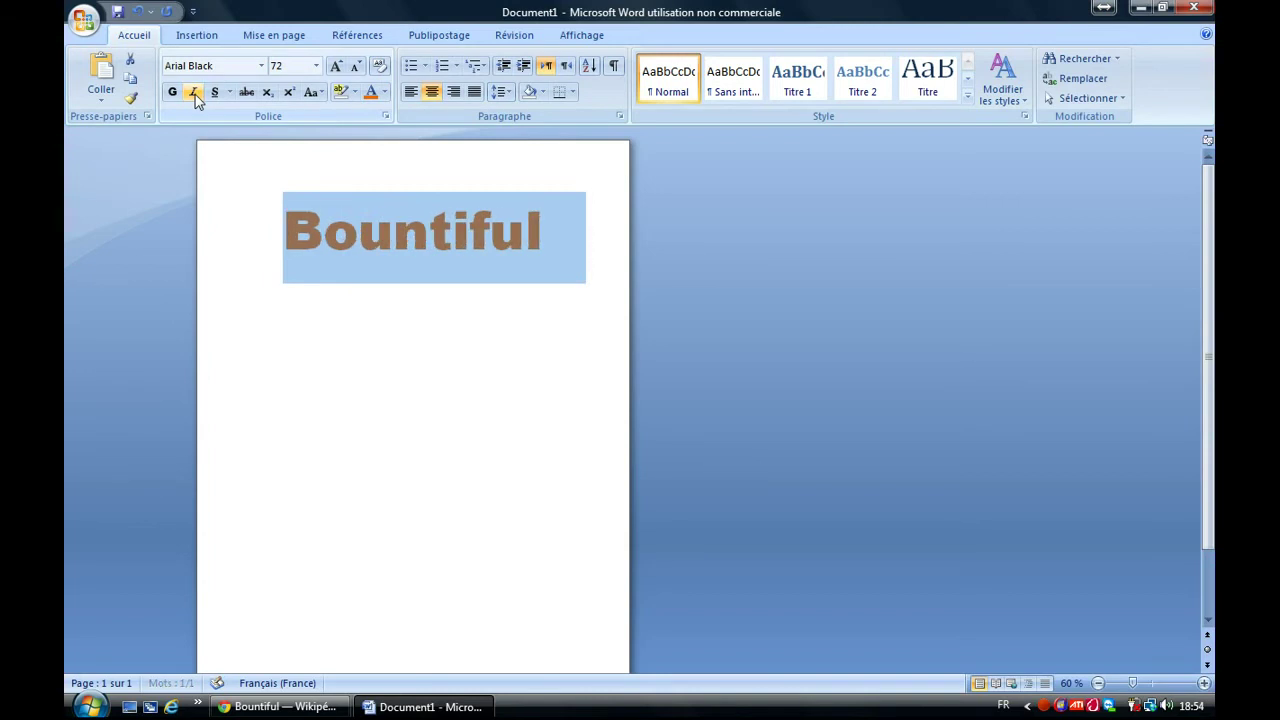
pyautogui.click(195, 92)
pyautogui.click(214, 92)
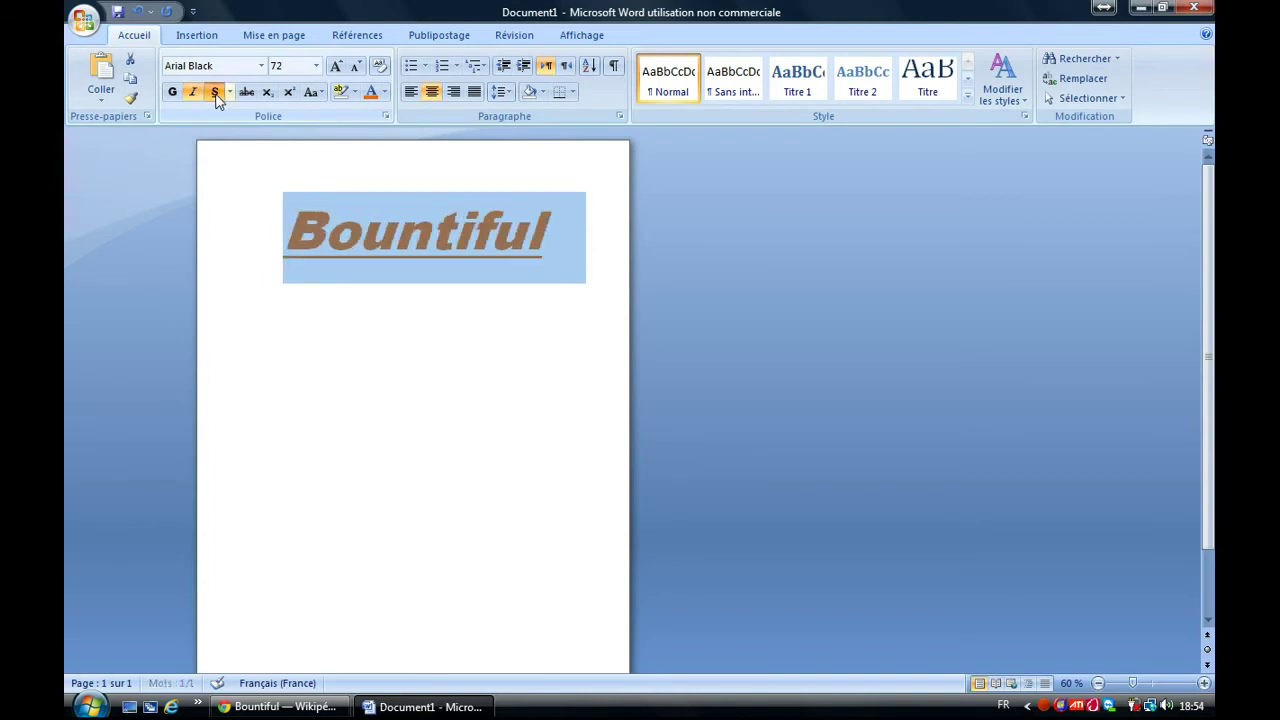
pyautogui.click(434, 431)
# - Add a left-aligned line below the title, sized 12 pt, without italics or underline
pyautogui.click(570, 257)
pyautogui.press('Return')
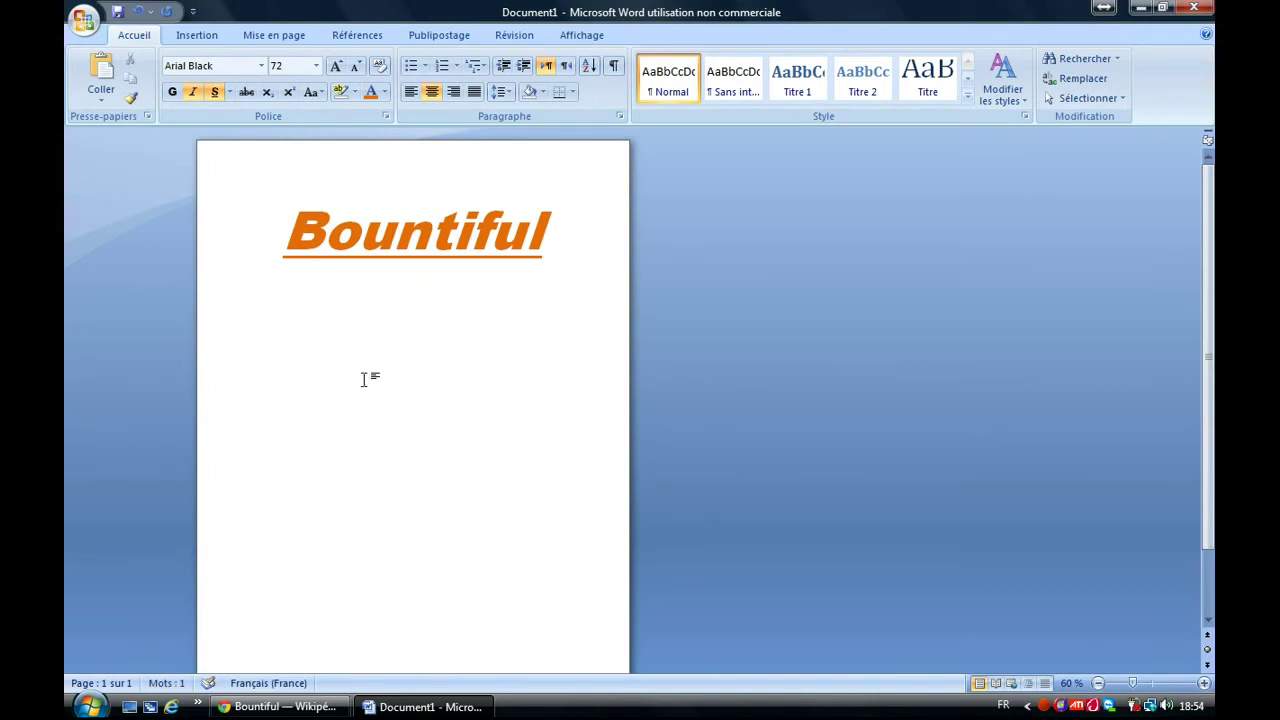
pyautogui.click(195, 93)
pyautogui.click(316, 66)
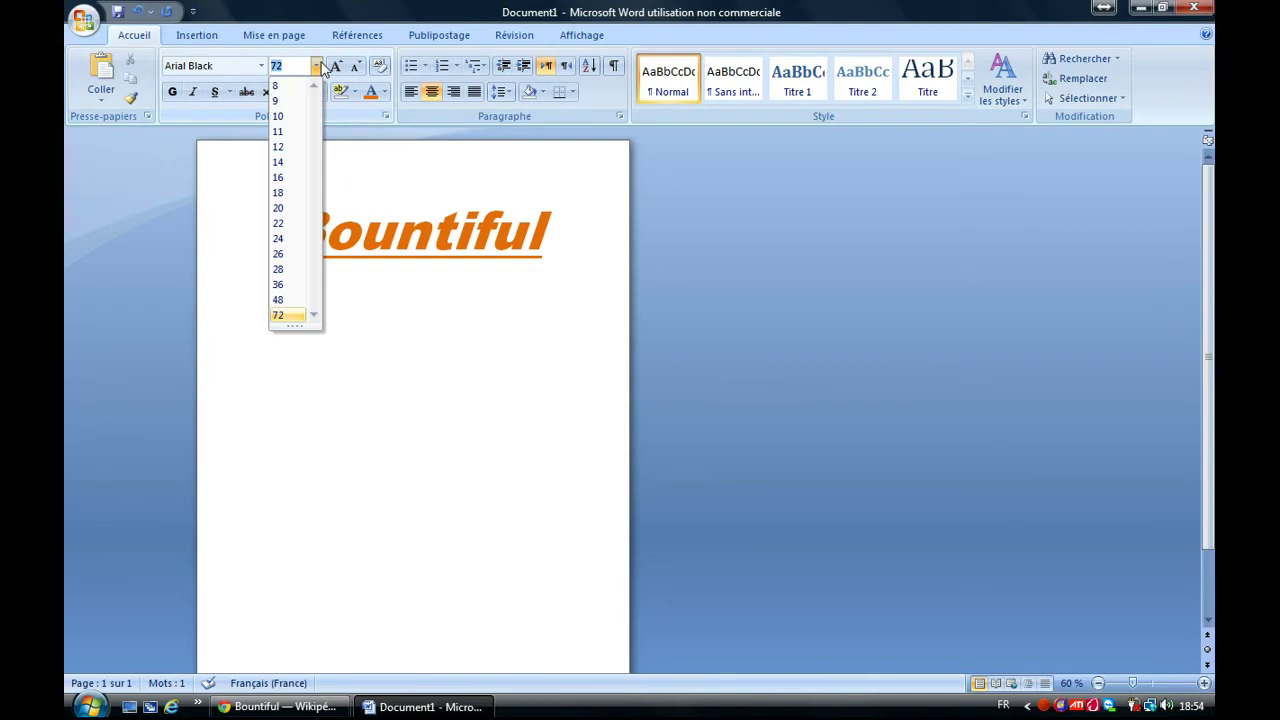
pyautogui.click(294, 150)
pyautogui.click(410, 91)
# - Switch to Chrome and copy the article's introductory sentence "Bountiful est une ville canadienne de la Colombie-Britannique."
pyautogui.click(278, 707)
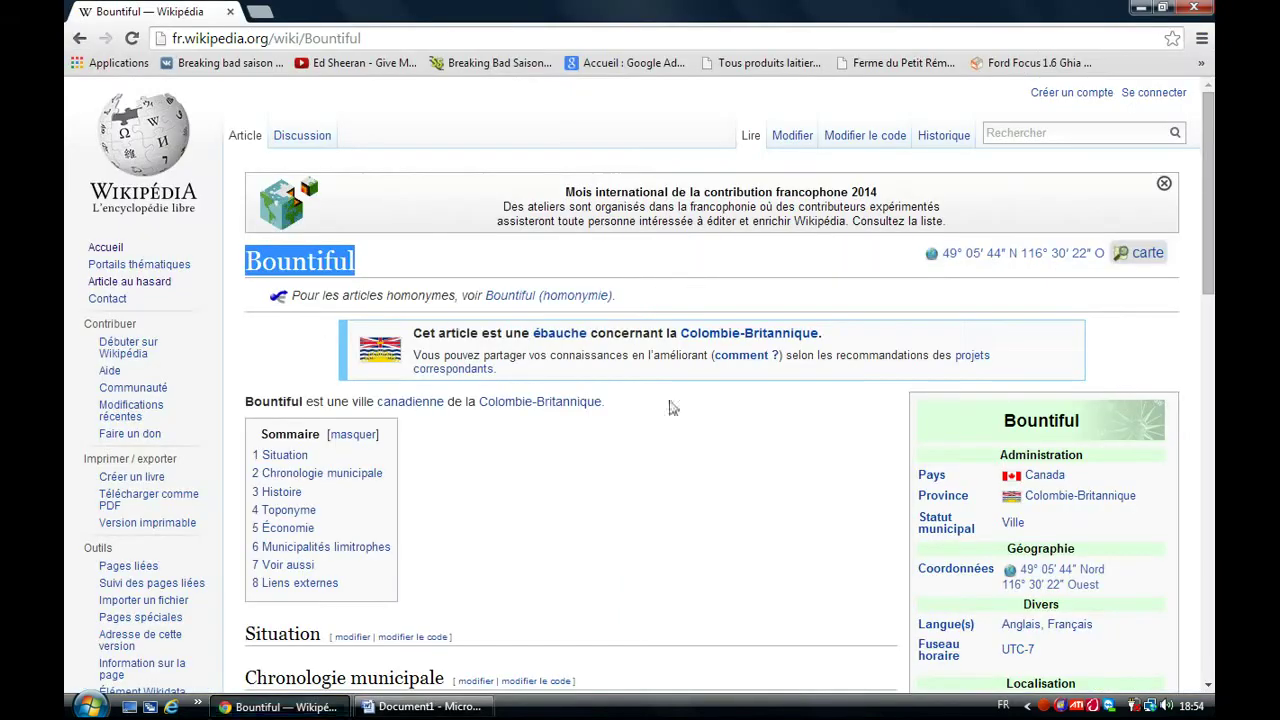
pyautogui.scroll(-10, 640, 400)
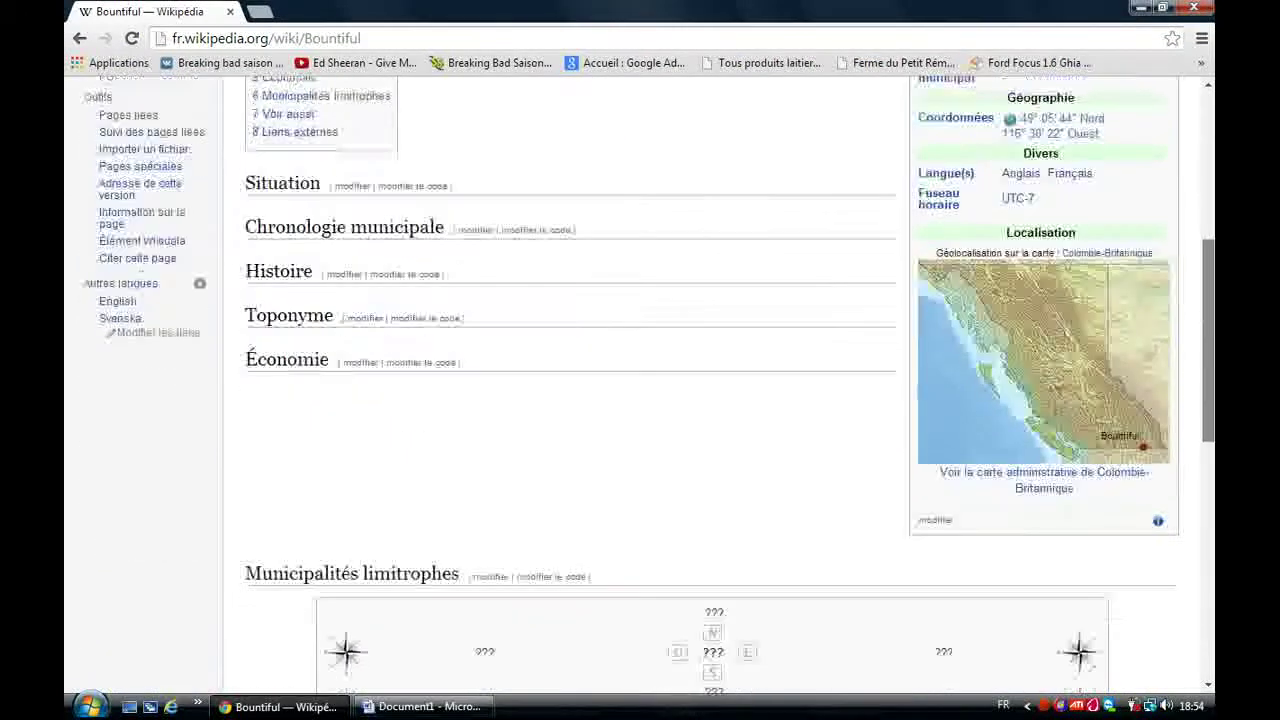
pyautogui.scroll(-2, 640, 400)
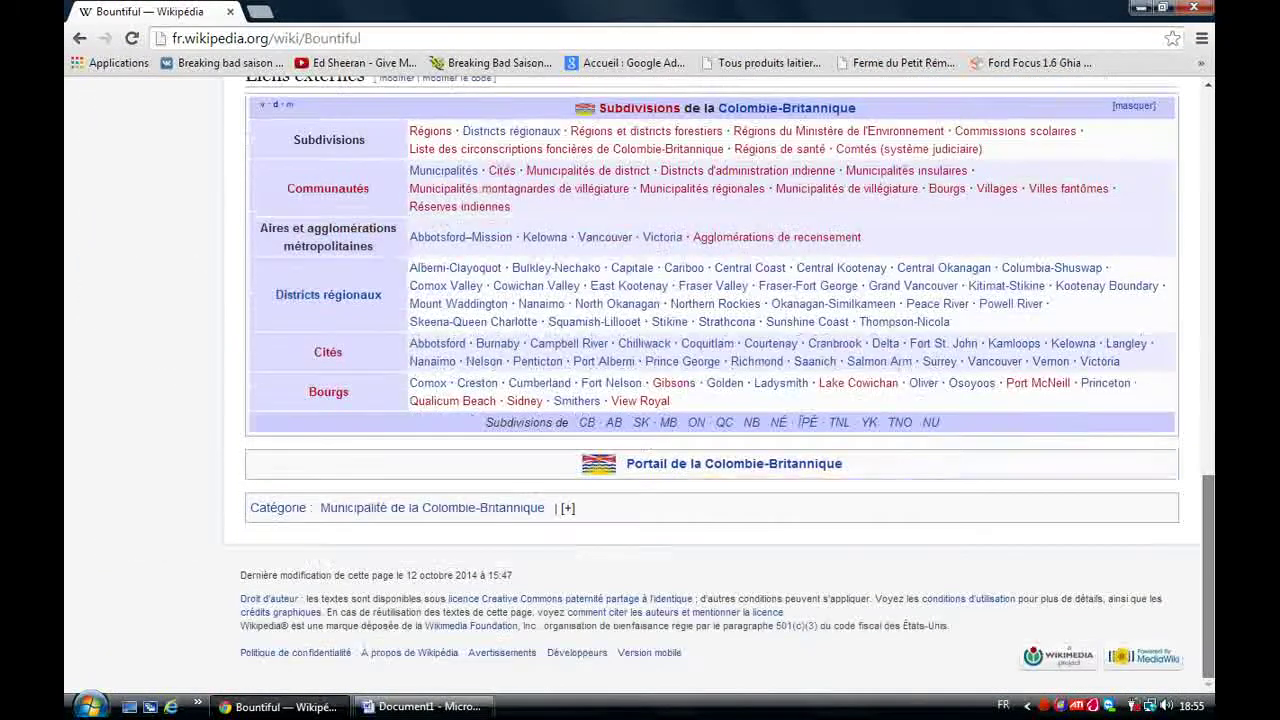
pyautogui.scroll(3, 640, 400)
pyautogui.scroll(5, 640, 400)
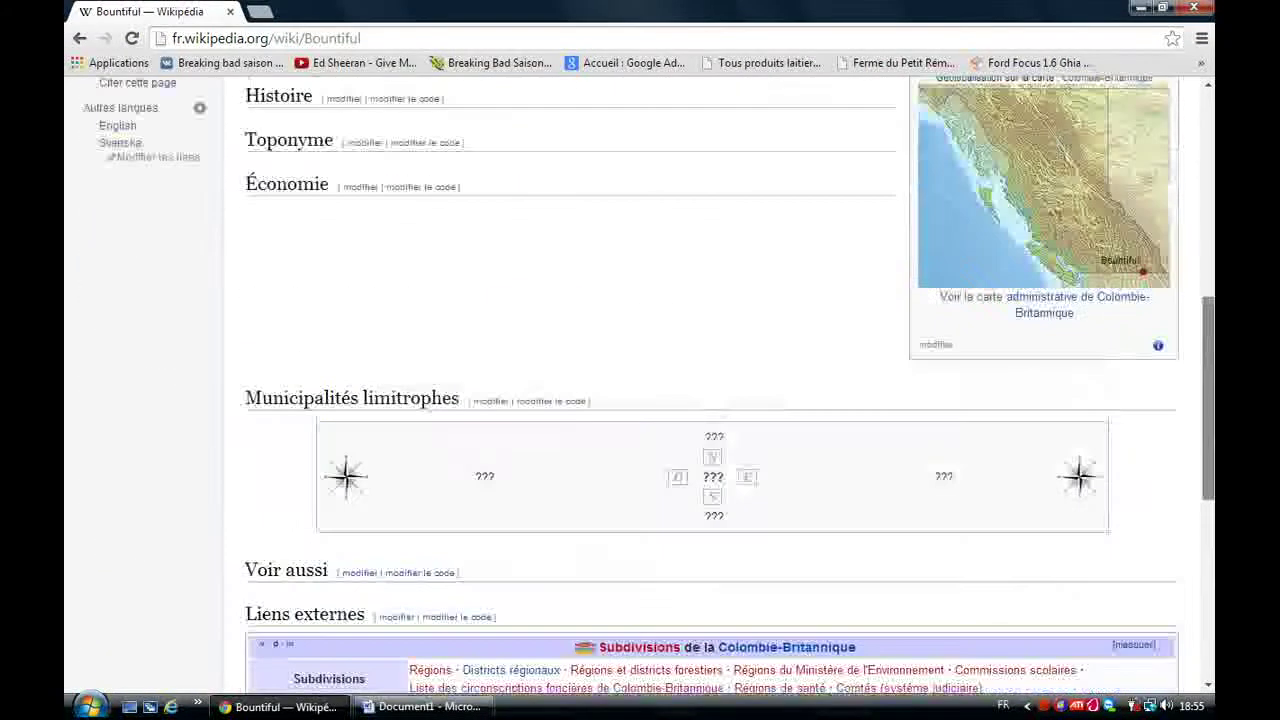
pyautogui.scroll(3, 640, 400)
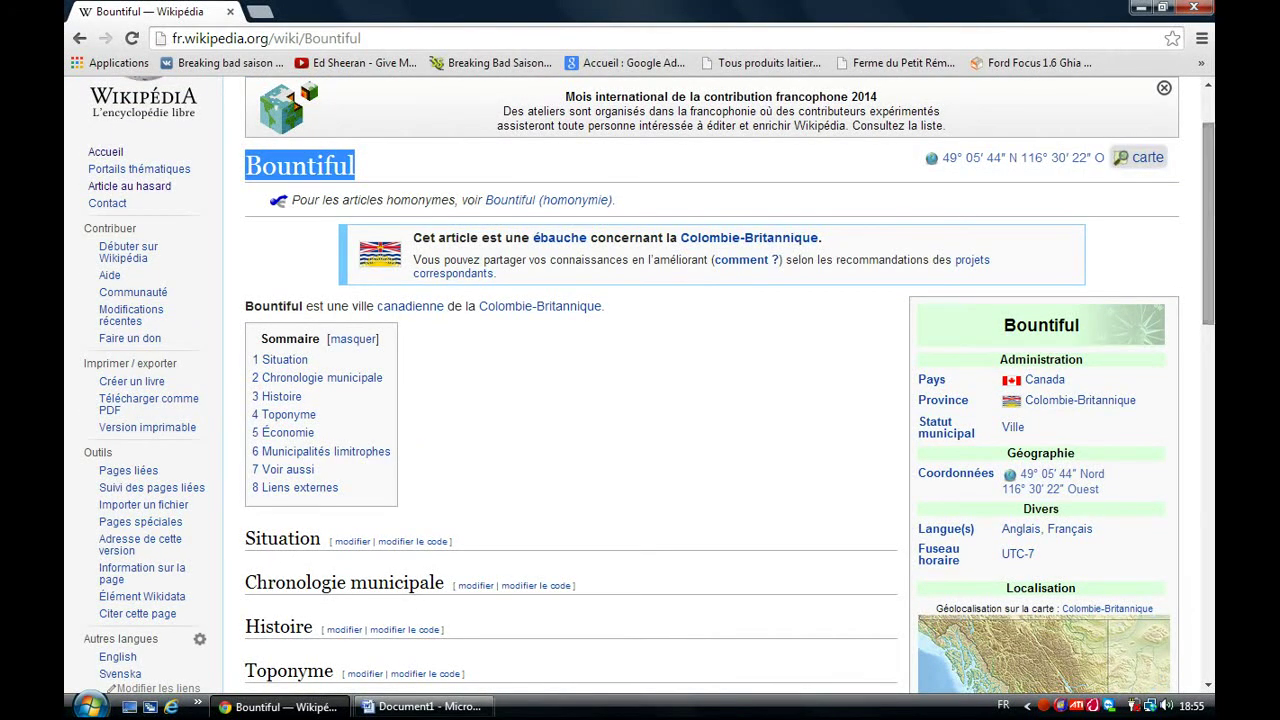
pyautogui.moveTo(244, 300)
pyautogui.mouseDown()
pyautogui.moveTo(463, 279)
pyautogui.moveTo(586, 286)
pyautogui.moveTo(614, 304)
pyautogui.mouseUp()
pyautogui.rightClick(607, 306)
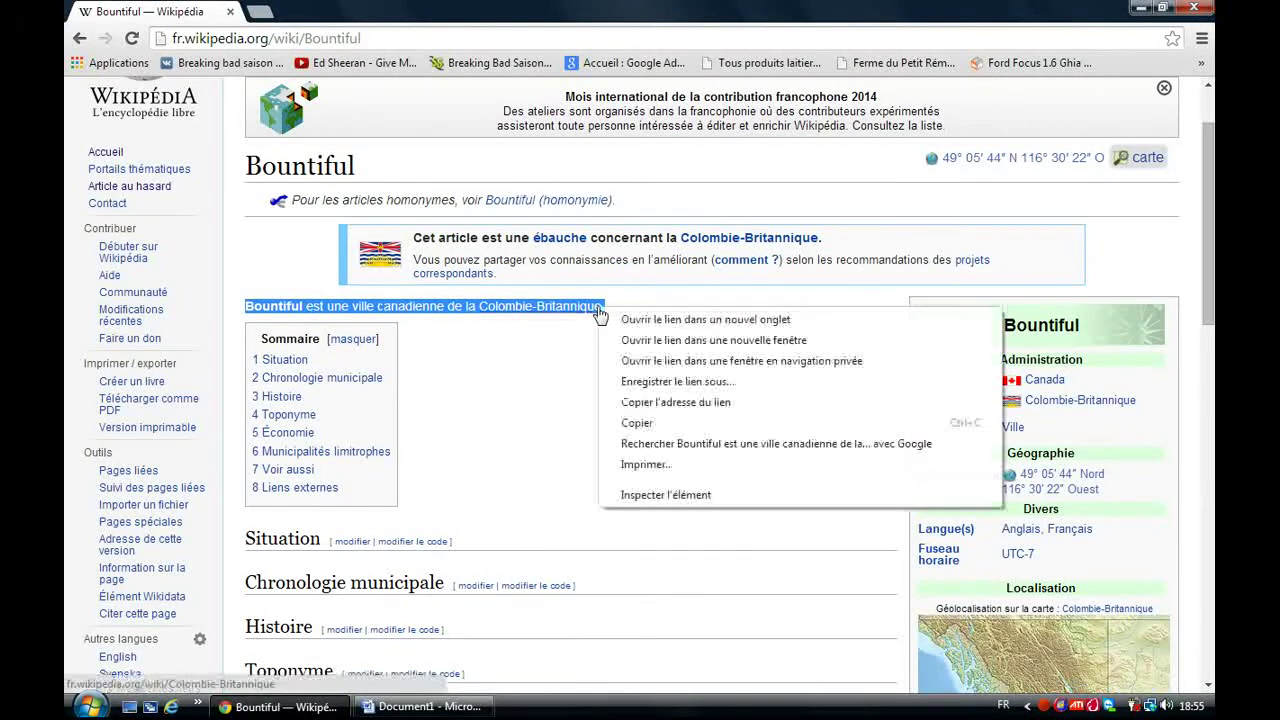
pyautogui.click(642, 430)
# - Switch to Word and paste the copied introductory sentence below the title, keeping the text only
pyautogui.click(420, 706)
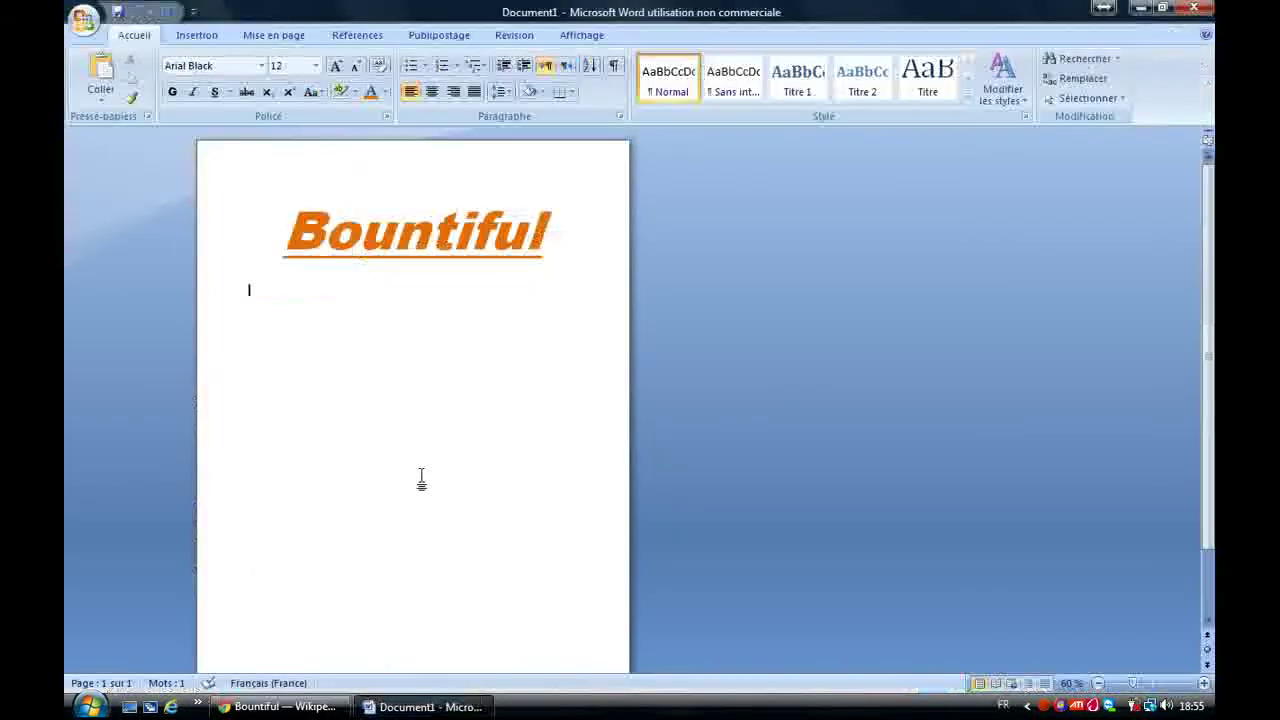
pyautogui.hotkey('ctrl', 'v')
pyautogui.click(328, 327)
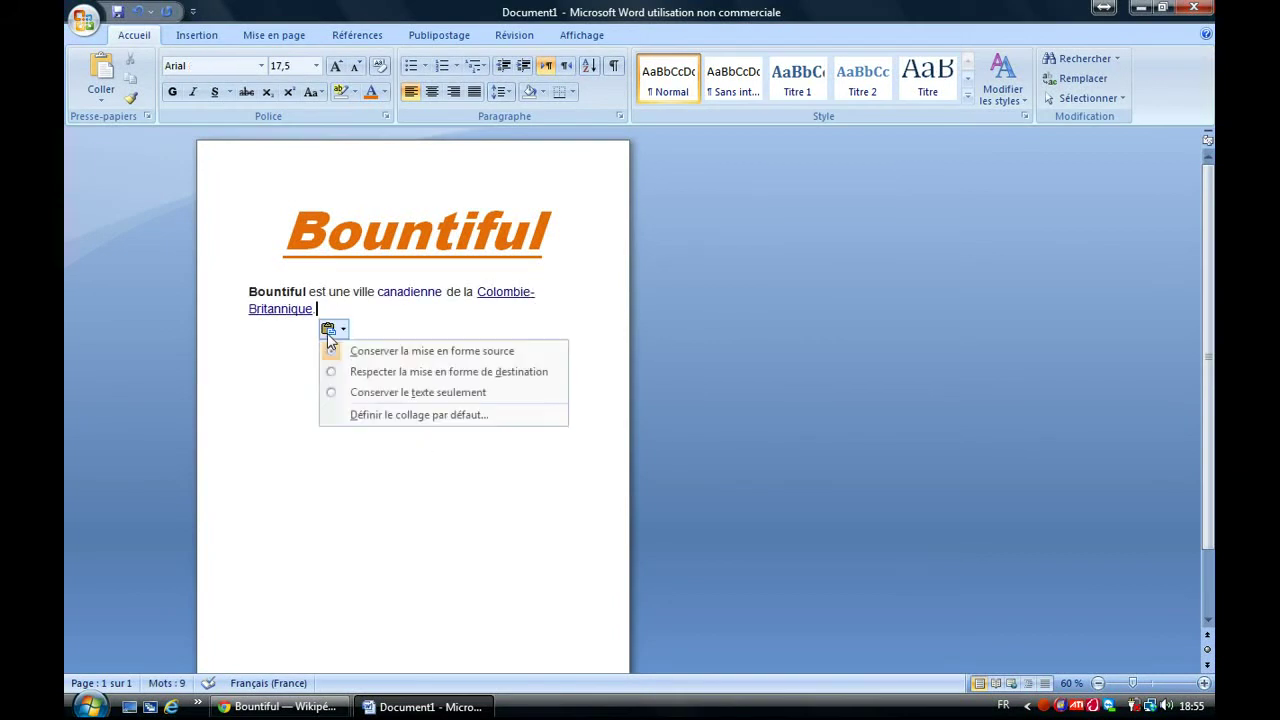
pyautogui.click(352, 391)
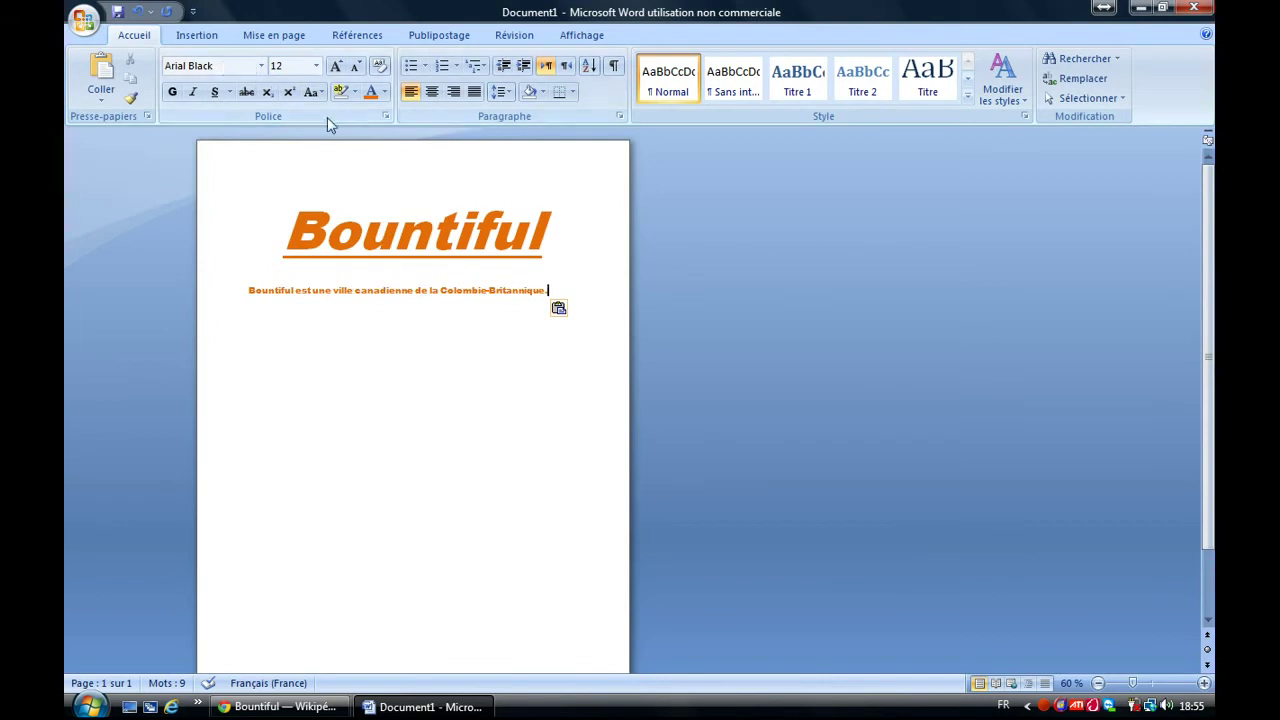
# - Switch to Chrome and copy the article from the Sommaire box through the Économie heading
pyautogui.click(280, 707)
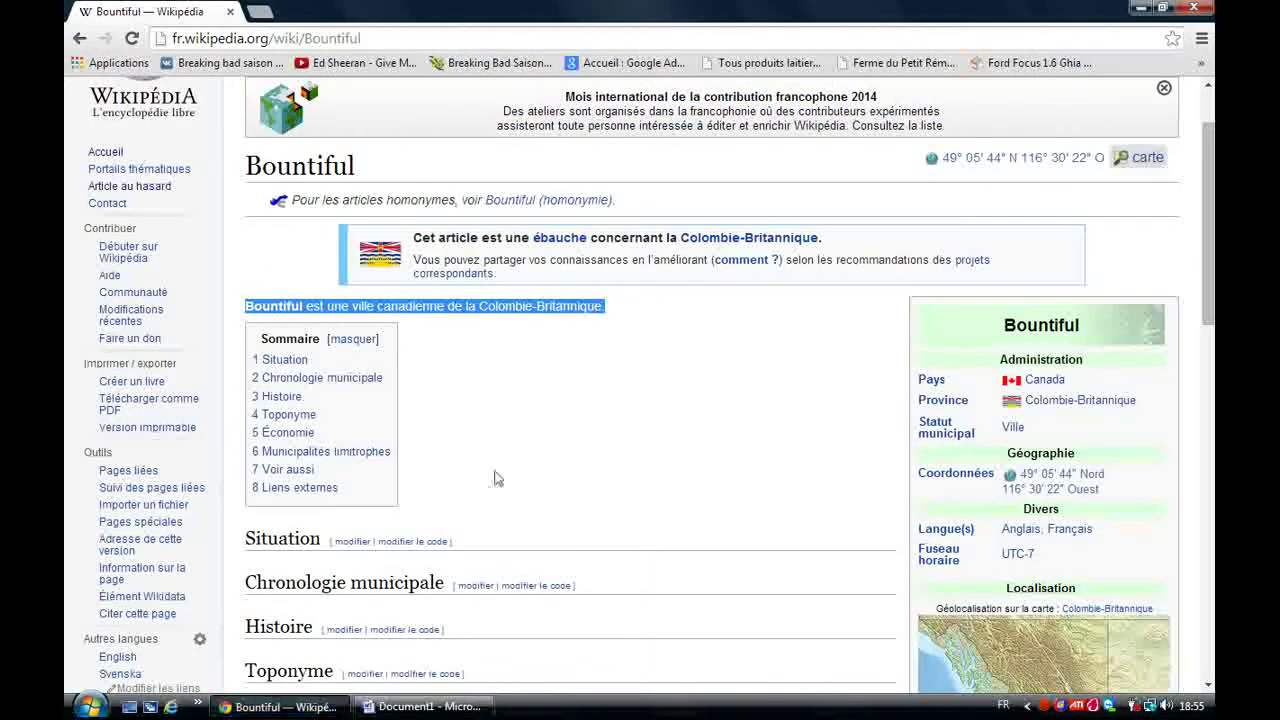
pyautogui.scroll(-2, 660, 325)
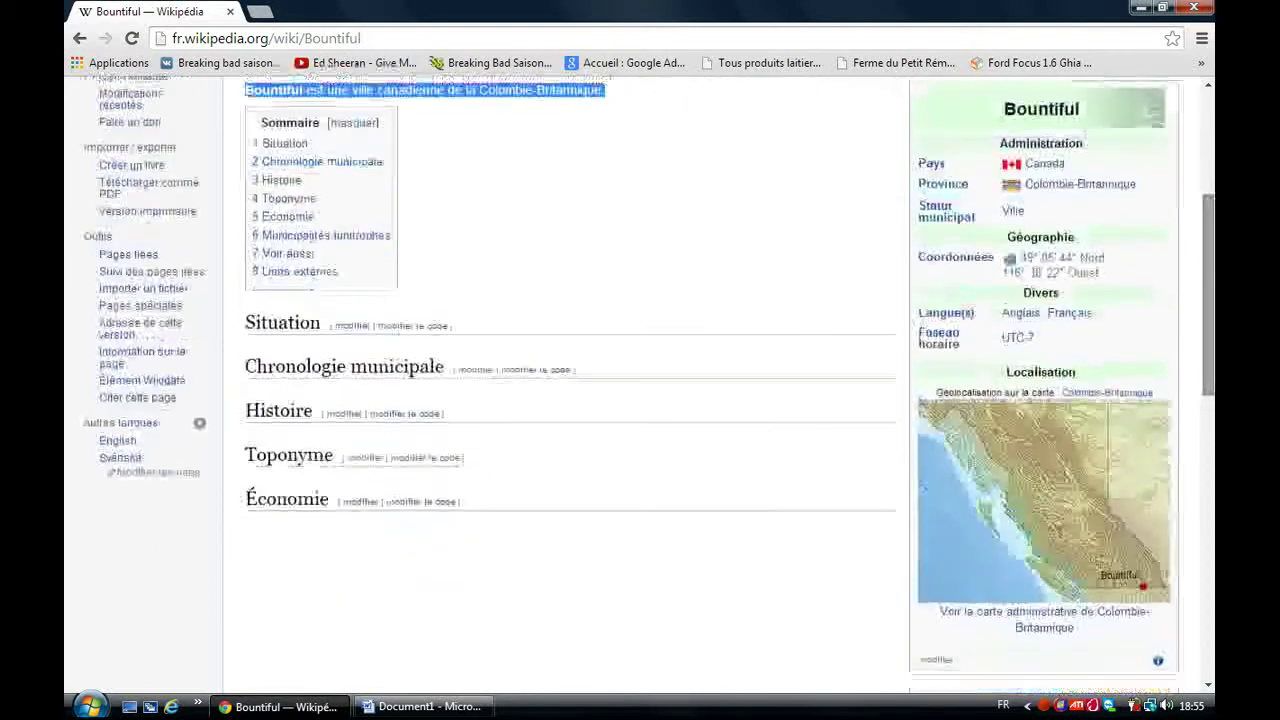
pyautogui.moveTo(248, 120); pyautogui.dragTo(508, 705)
pyautogui.click(558, 94)
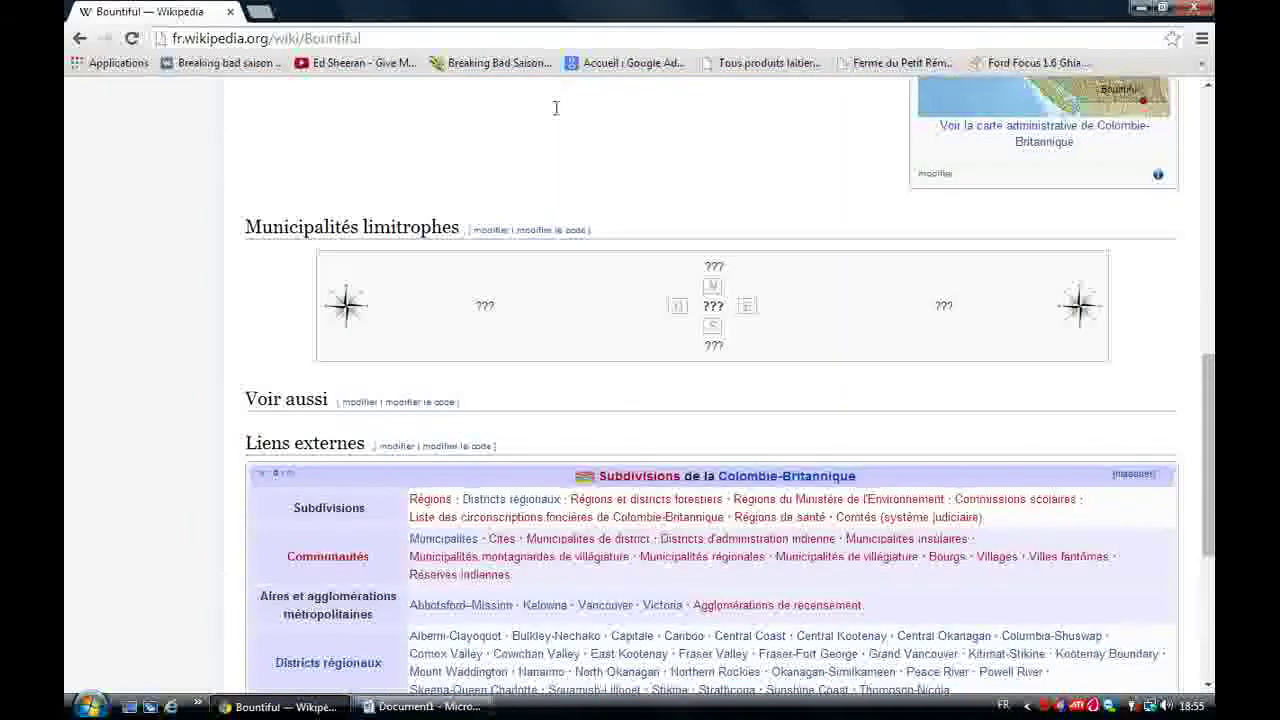
pyautogui.scroll(4, 905, 292)
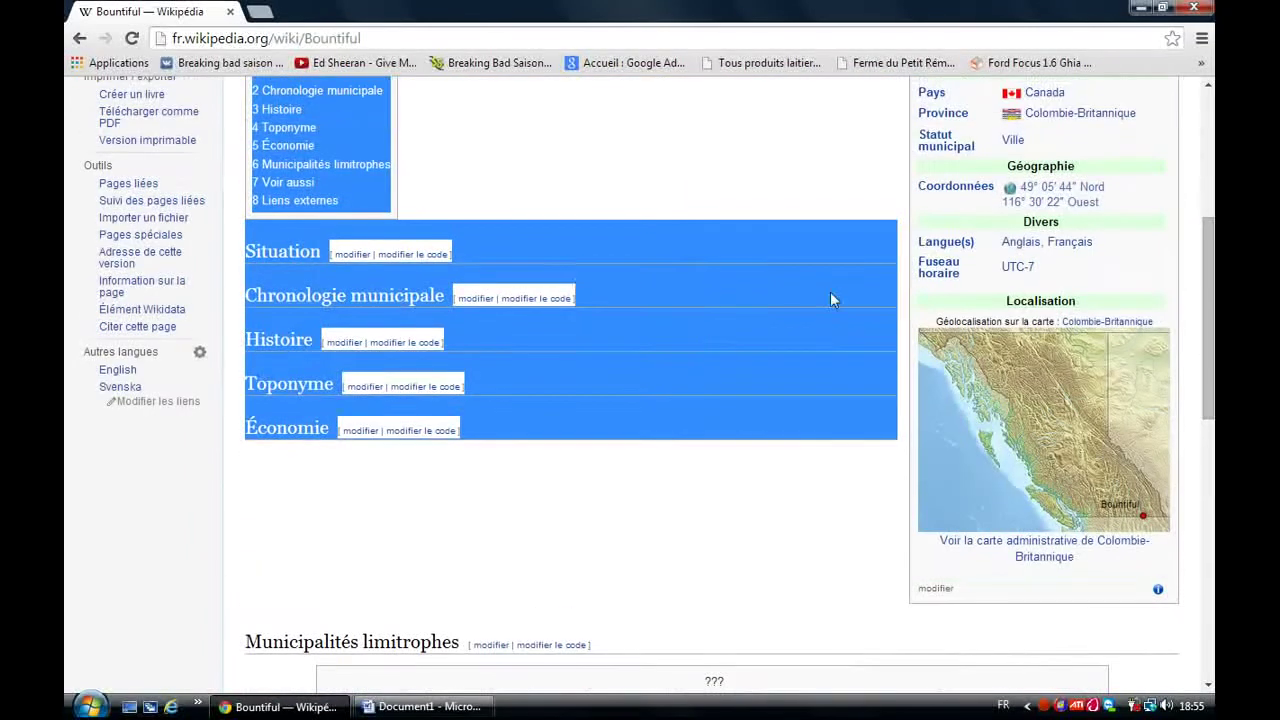
pyautogui.rightClick(699, 334)
pyautogui.click(737, 346)
# - Switch to Word and paste the copied contents list and headings after the introductory sentence, keeping the text only
pyautogui.click(384, 708)
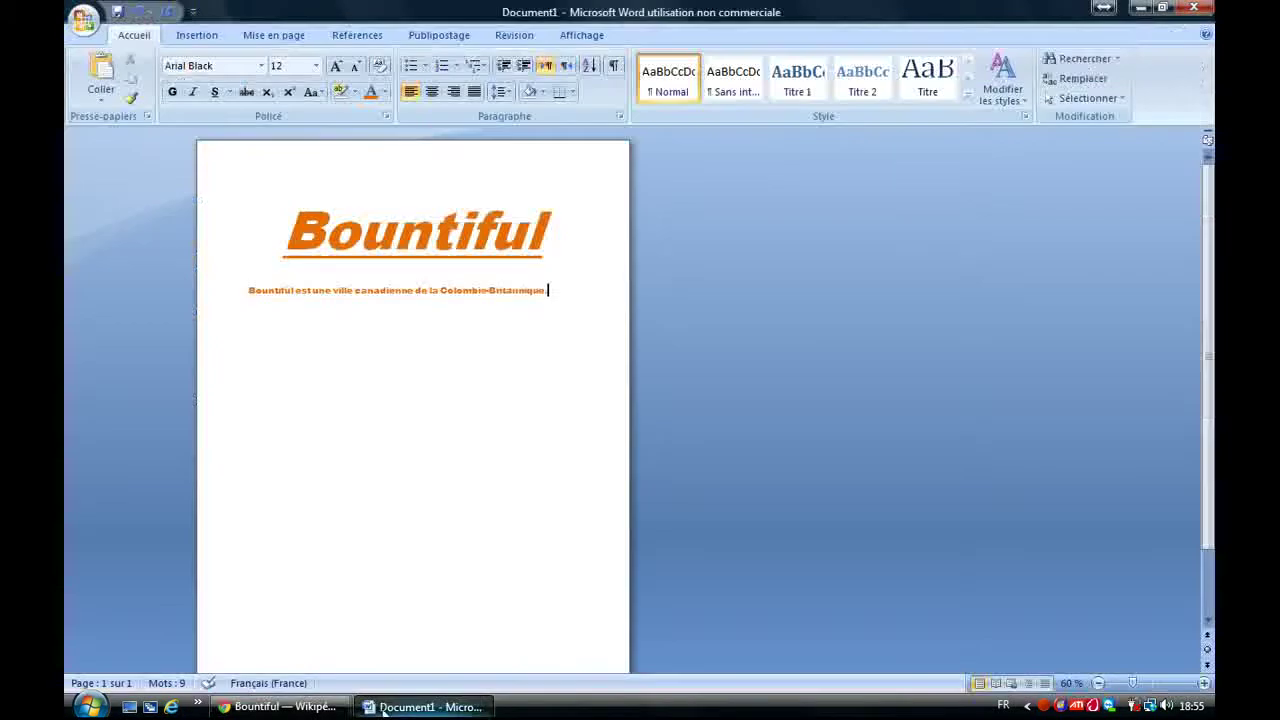
pyautogui.rightClick(383, 426)
pyautogui.click(600, 292)
pyautogui.write('.')
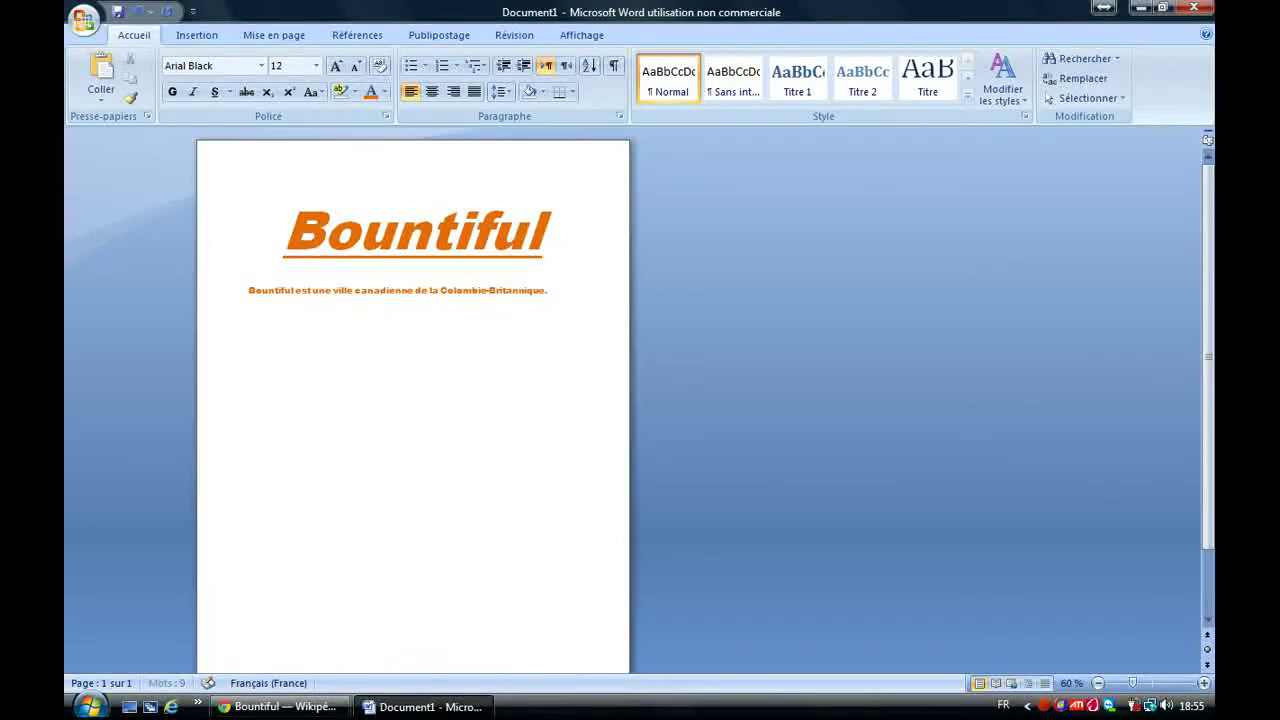
pyautogui.hotkey('ctrl', 'v')
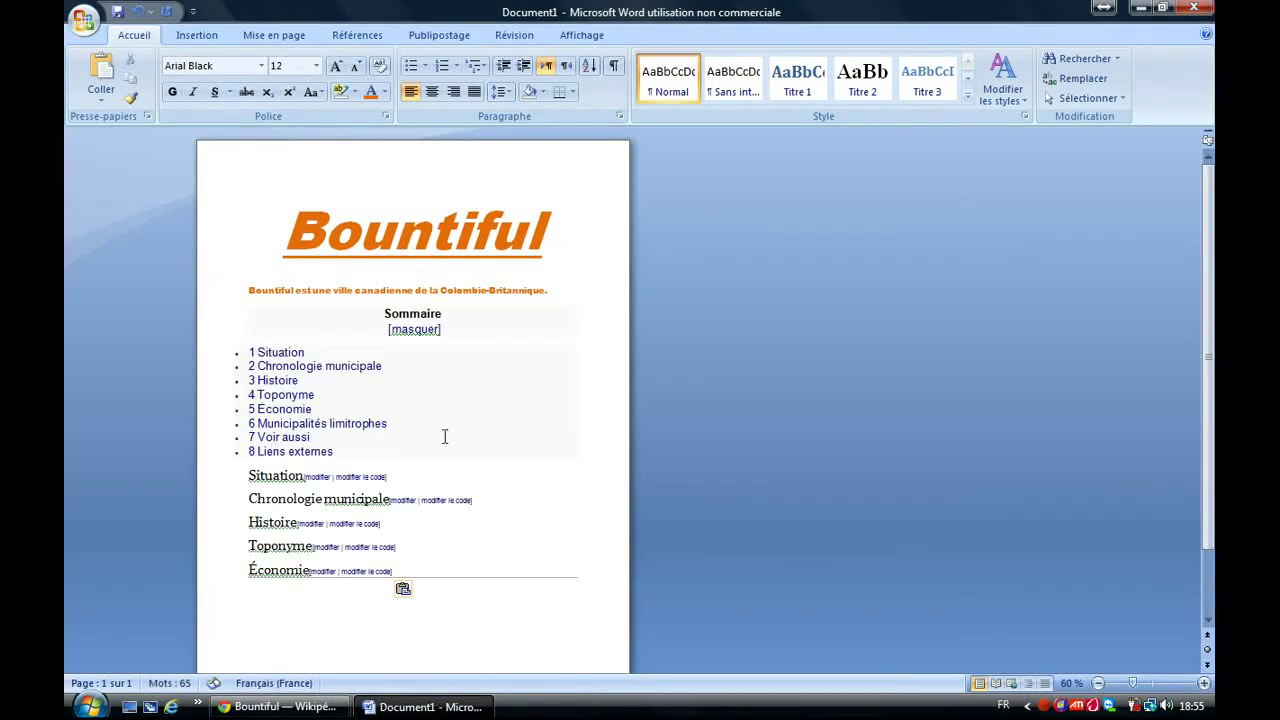
pyautogui.click(406, 589)
pyautogui.click(422, 652)
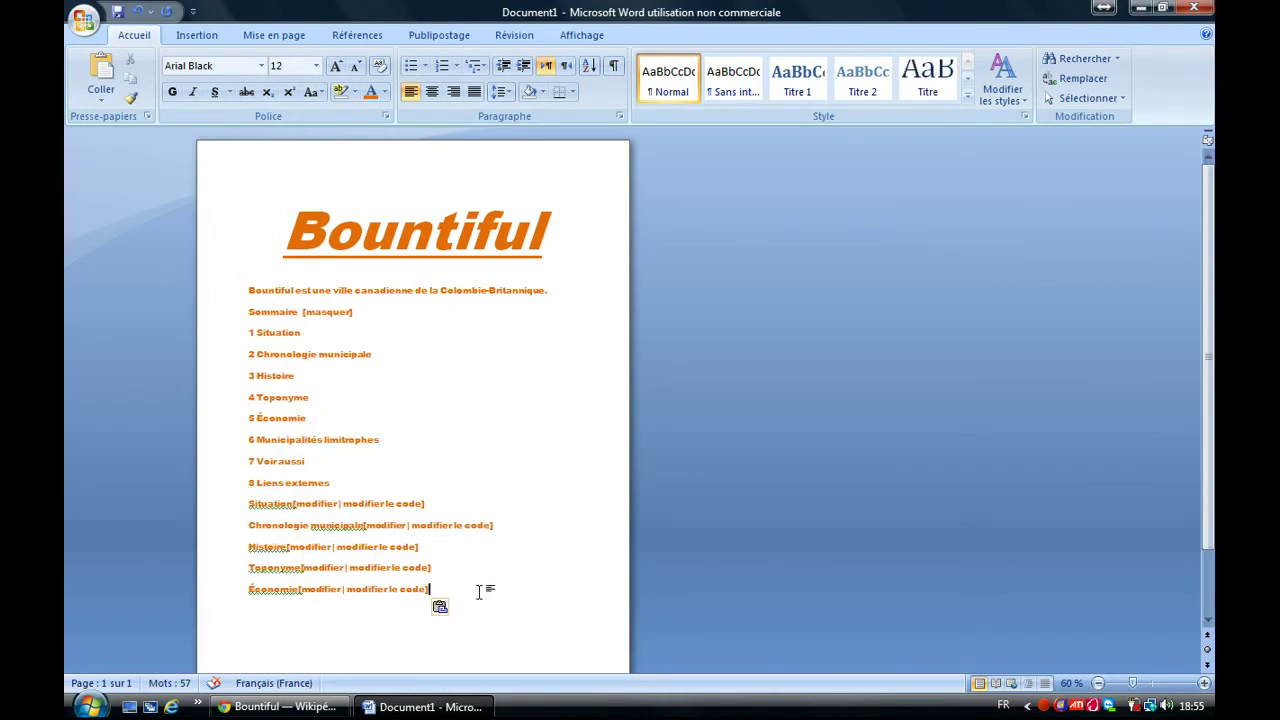
# - Set all text below the title to 0 pt spacing after paragraphs and Simple line spacing
pyautogui.moveTo(478, 594); pyautogui.dragTo(255, 367)
pyautogui.moveTo(255, 365); pyautogui.dragTo(243, 297)
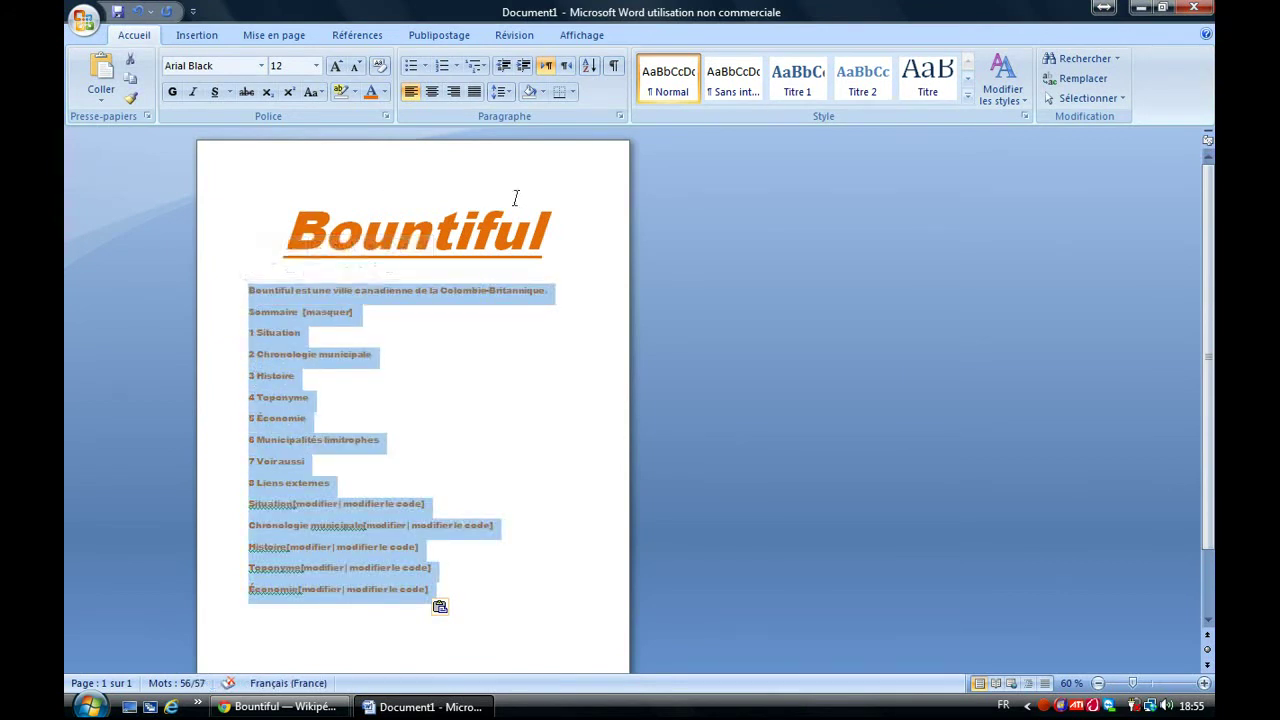
pyautogui.click(620, 116)
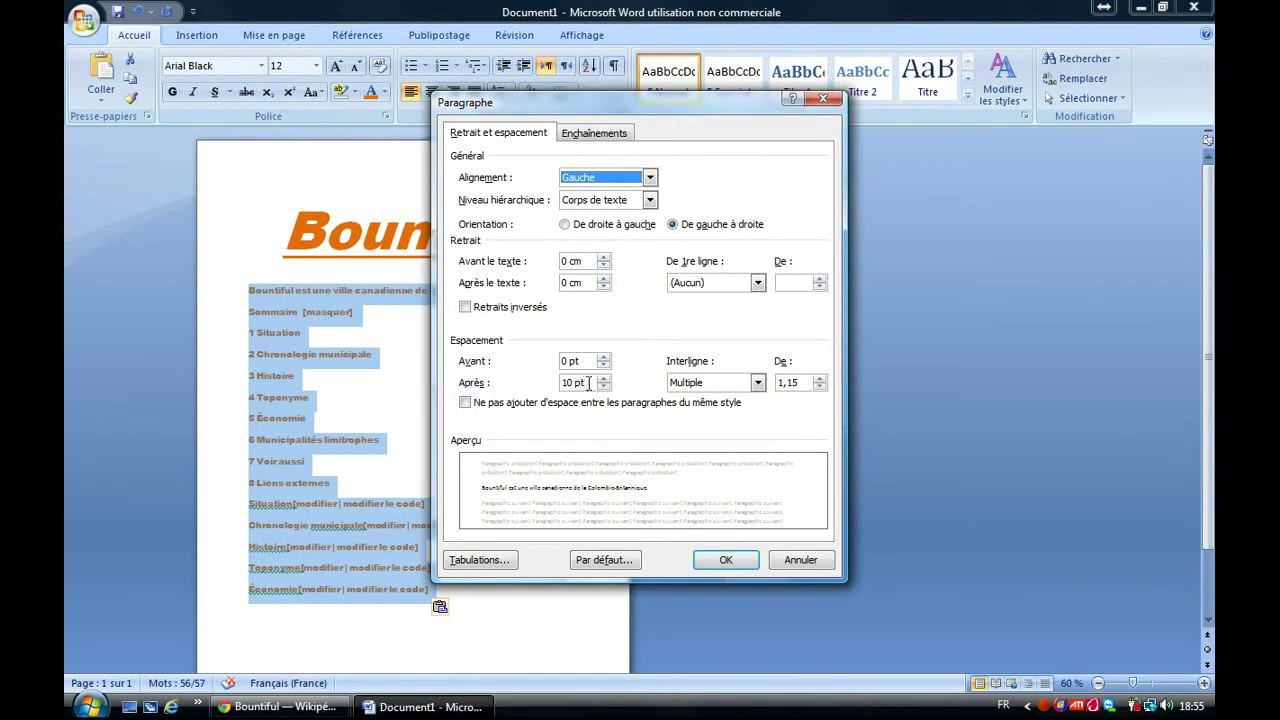
pyautogui.moveTo(588, 383); pyautogui.dragTo(558, 383)
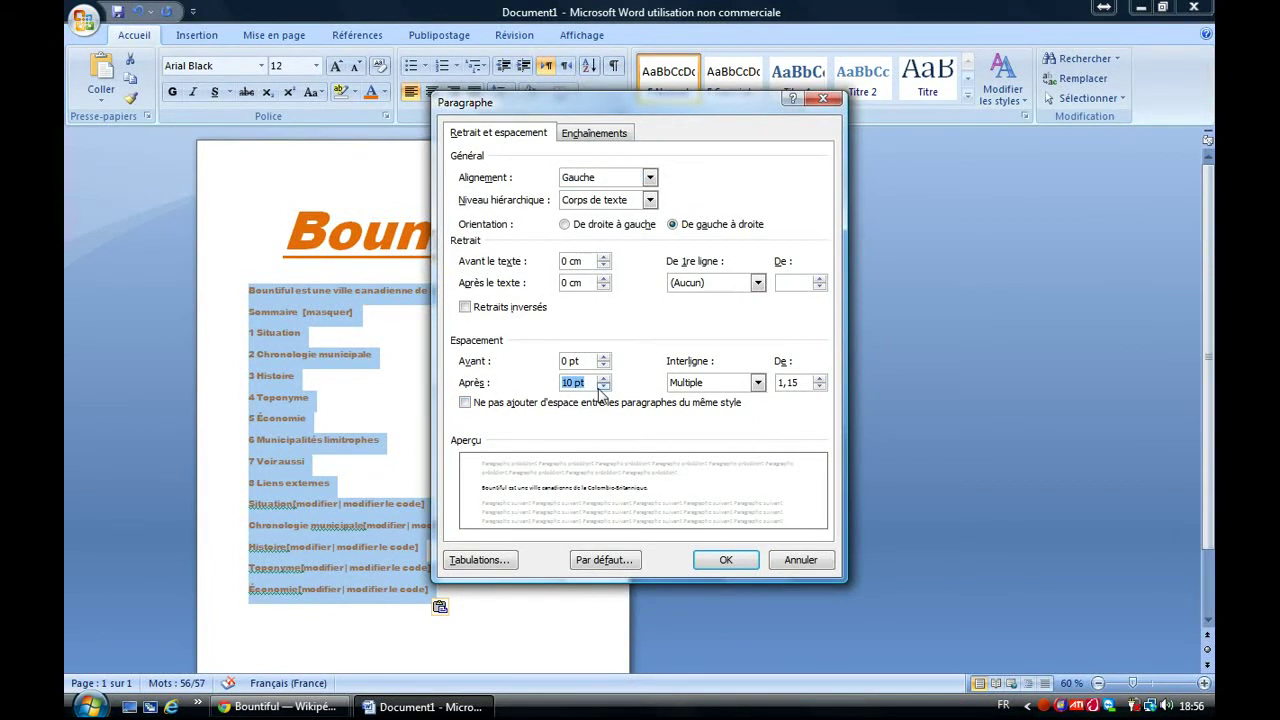
pyautogui.write('0')
pyautogui.click(689, 392)
pyautogui.click(691, 398)
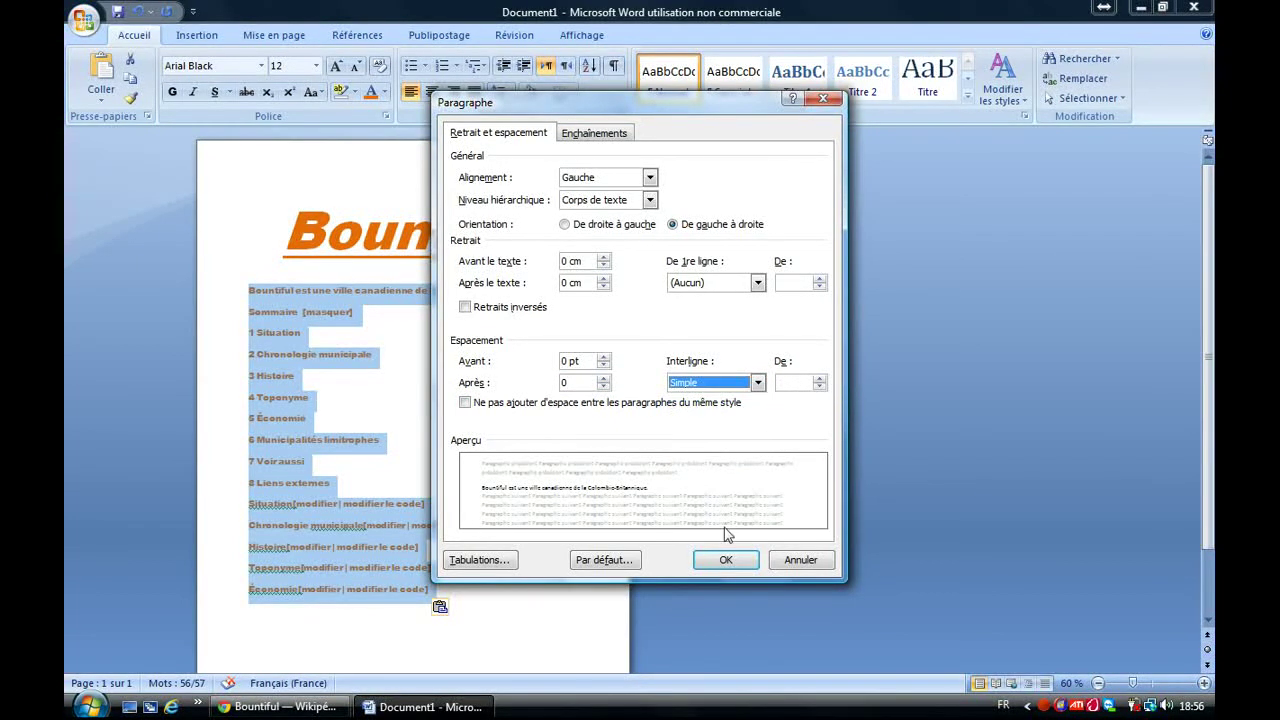
pyautogui.click(727, 559)
# - Set the font of all text below the title to Cambria and its colour to Automatique
pyautogui.moveTo(508, 506); pyautogui.dragTo(240, 160)
pyautogui.click(233, 68)
pyautogui.write('C')
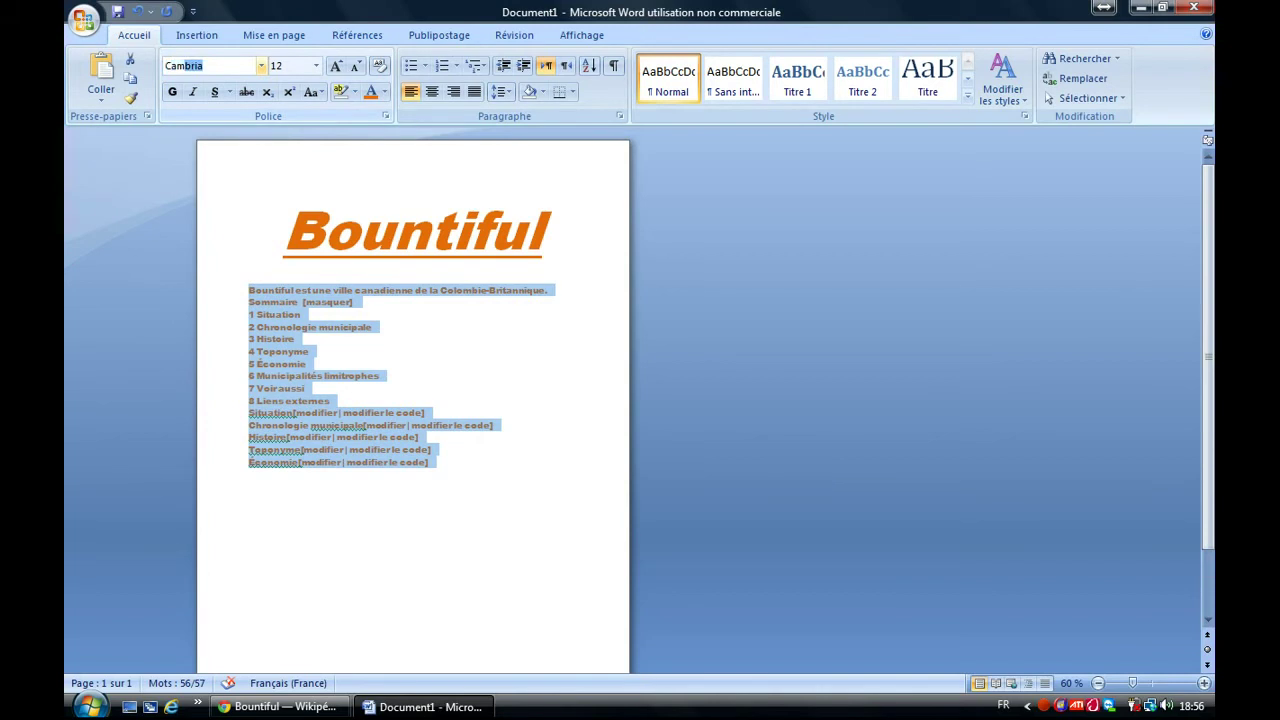
pyautogui.write('am')
pyautogui.press('Return')
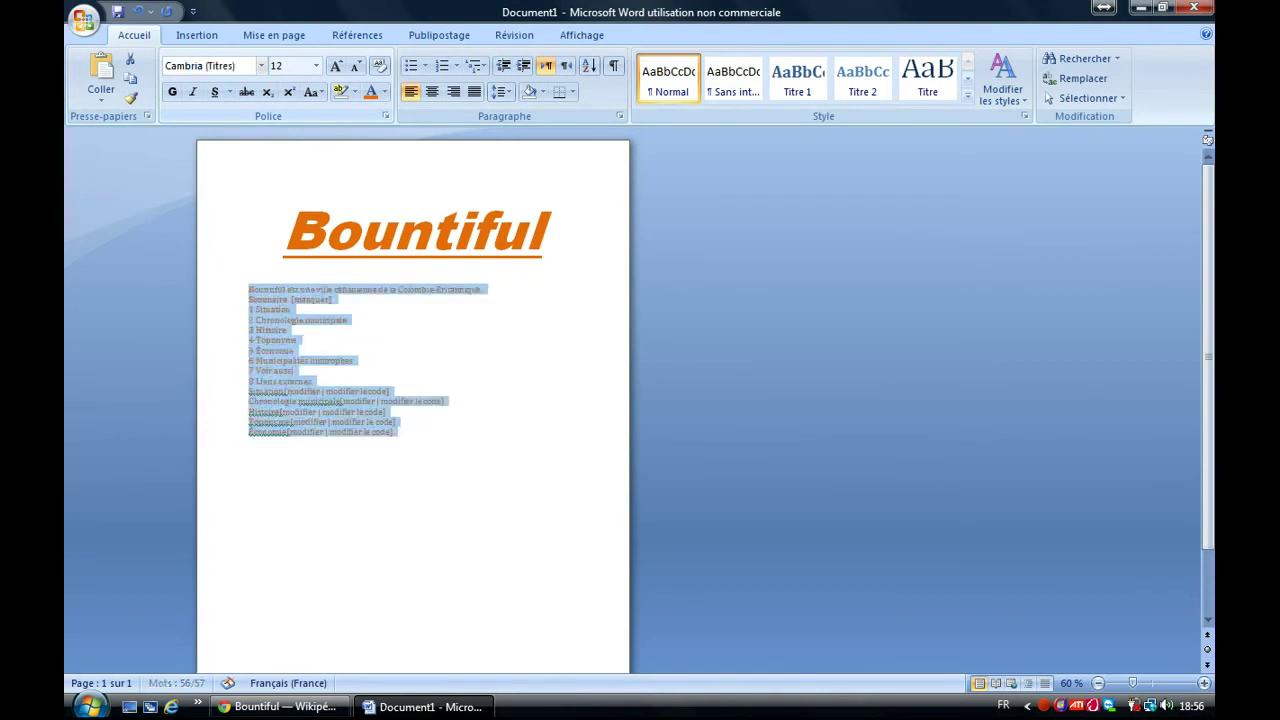
pyautogui.click(384, 92)
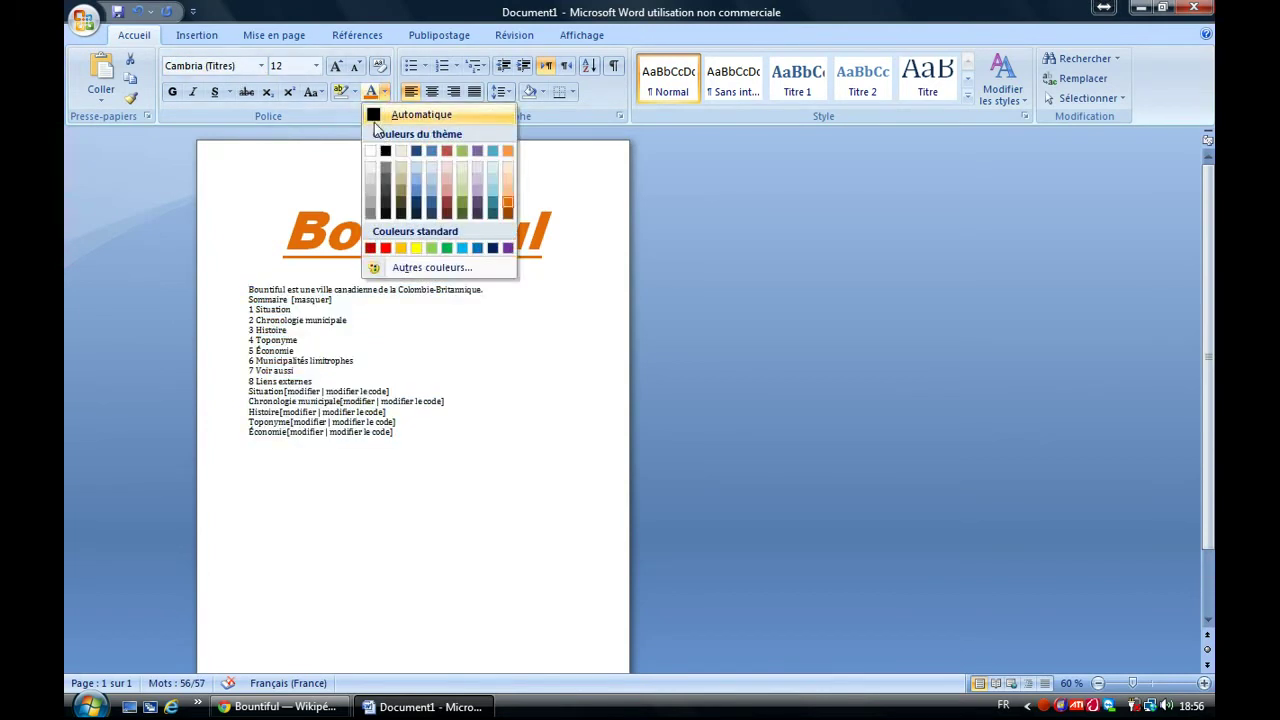
pyautogui.click(375, 117)
pyautogui.click(394, 374)
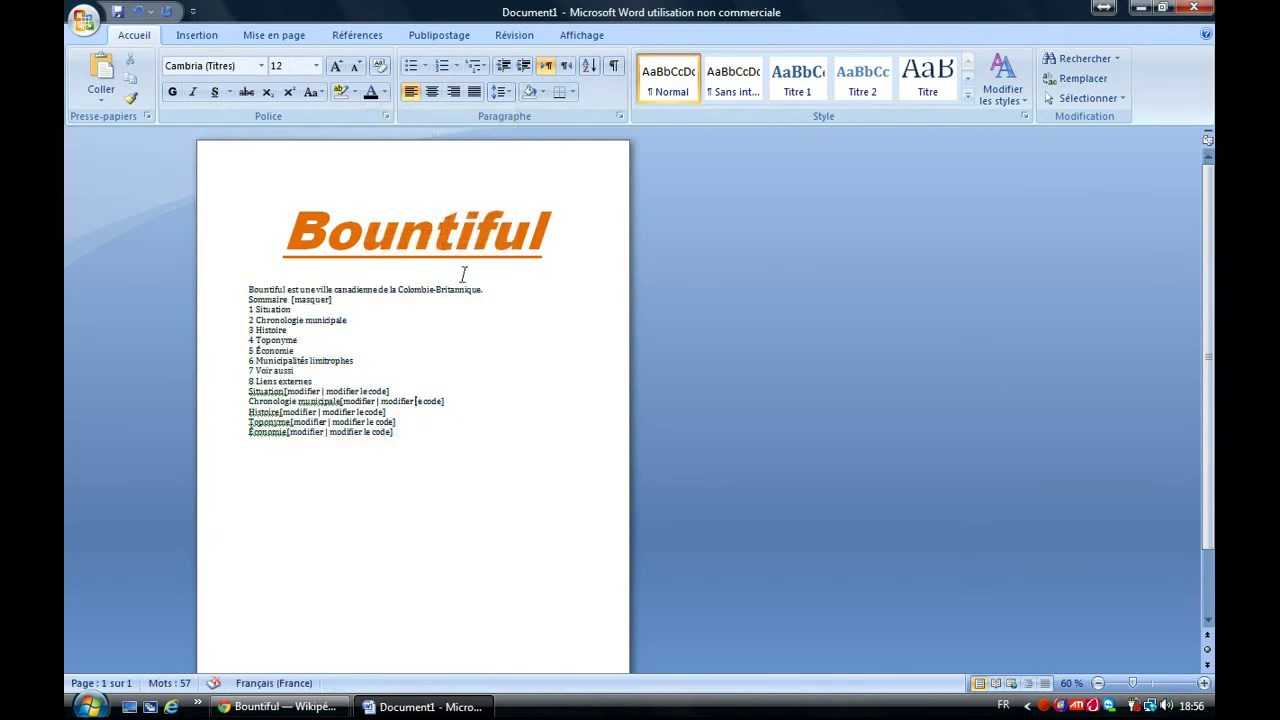
# - Insert a blank line before the Sommaire heading and another between "8 Liens externes" and the Situation line
pyautogui.press('Return')
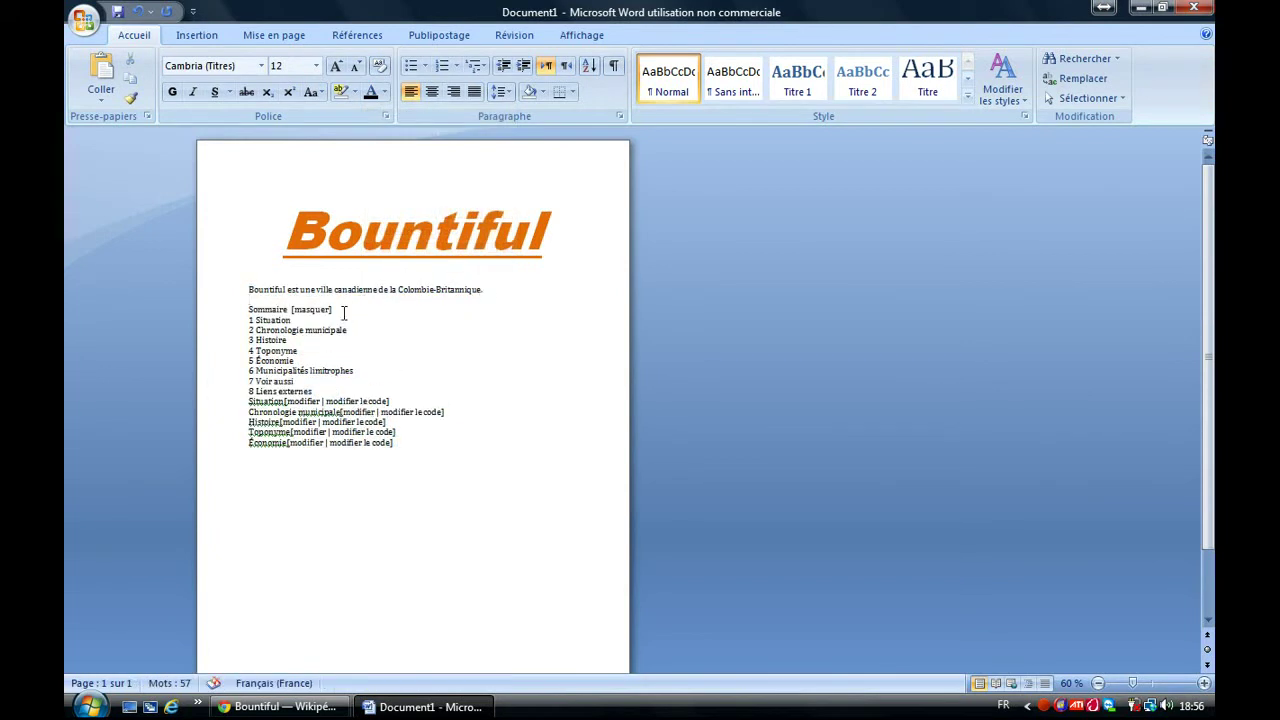
pyautogui.moveTo(243, 308); pyautogui.dragTo(417, 449)
pyautogui.click(436, 461)
pyautogui.press('Return')
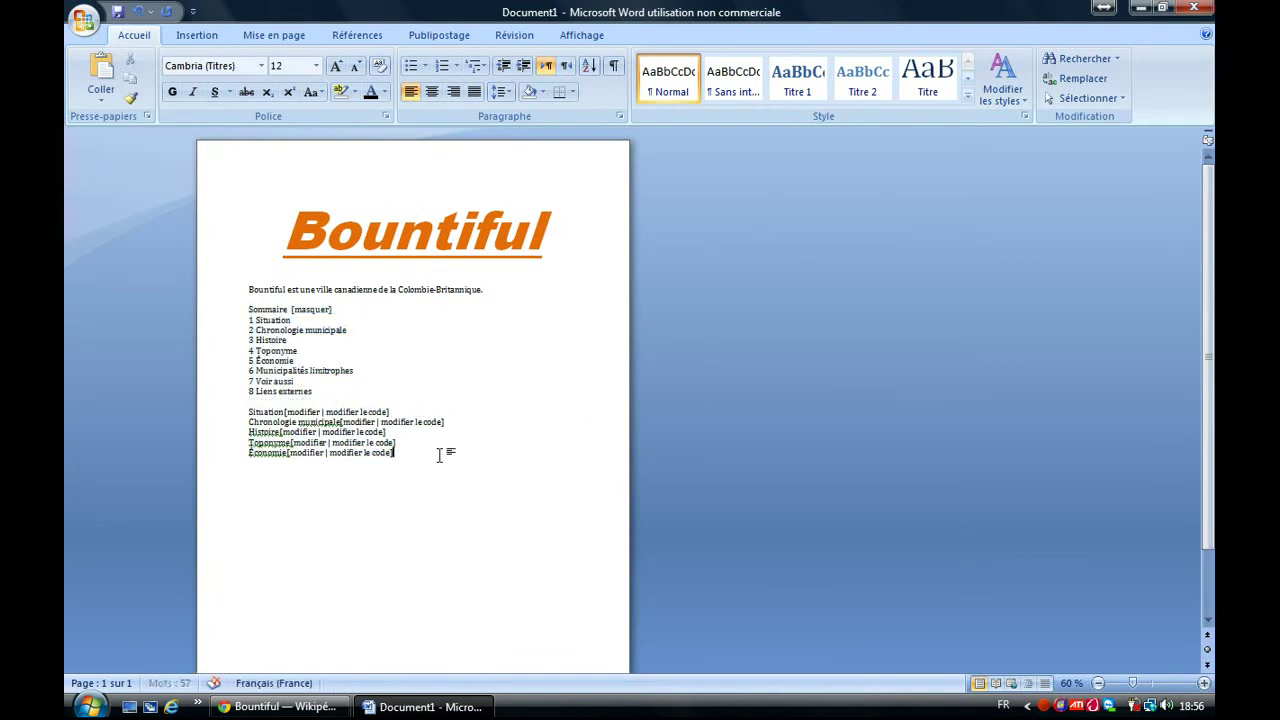
# - Delete "| modifier le code]" from the ends of the Économie and Toponyme lines
pyautogui.moveTo(405, 456); pyautogui.dragTo(330, 444)
pyautogui.press('Delete')
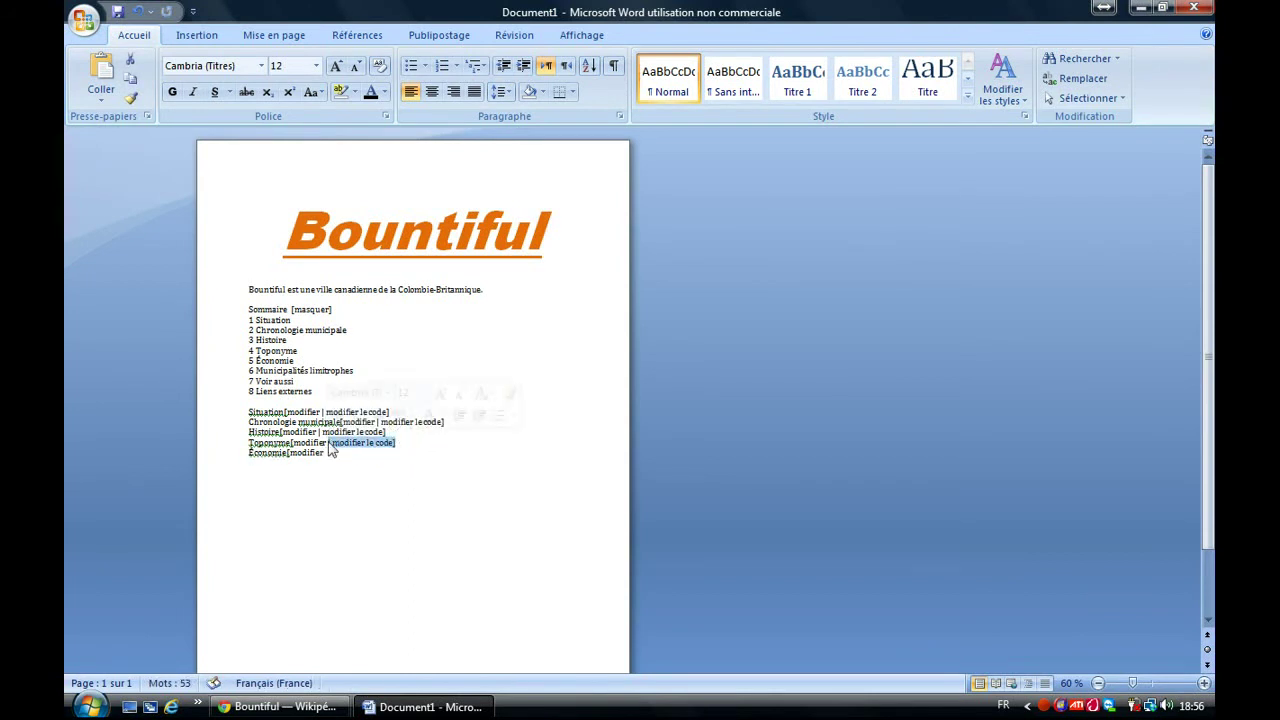
pyautogui.press('Delete')
# - Copy the "Subdivisions de la Colombie-Britannique" table from the article in Chrome and paste it below the Économie line in Word
pyautogui.click(290, 707)
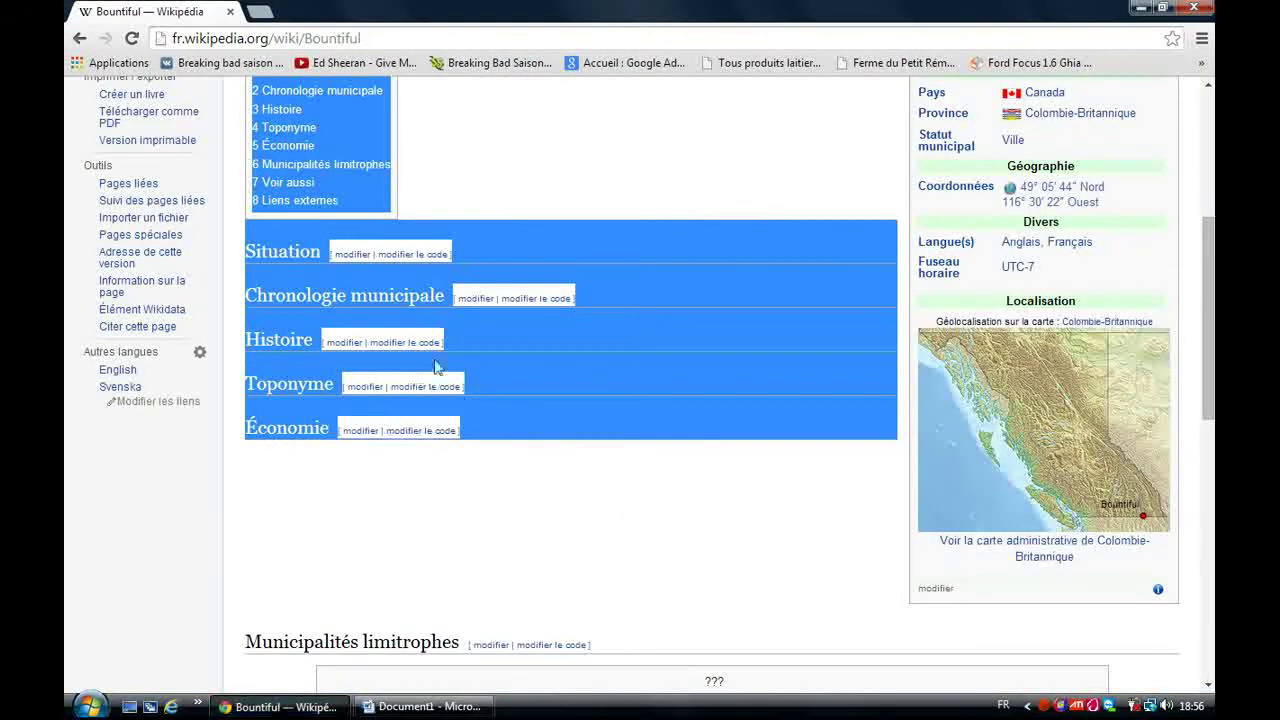
pyautogui.click(521, 479)
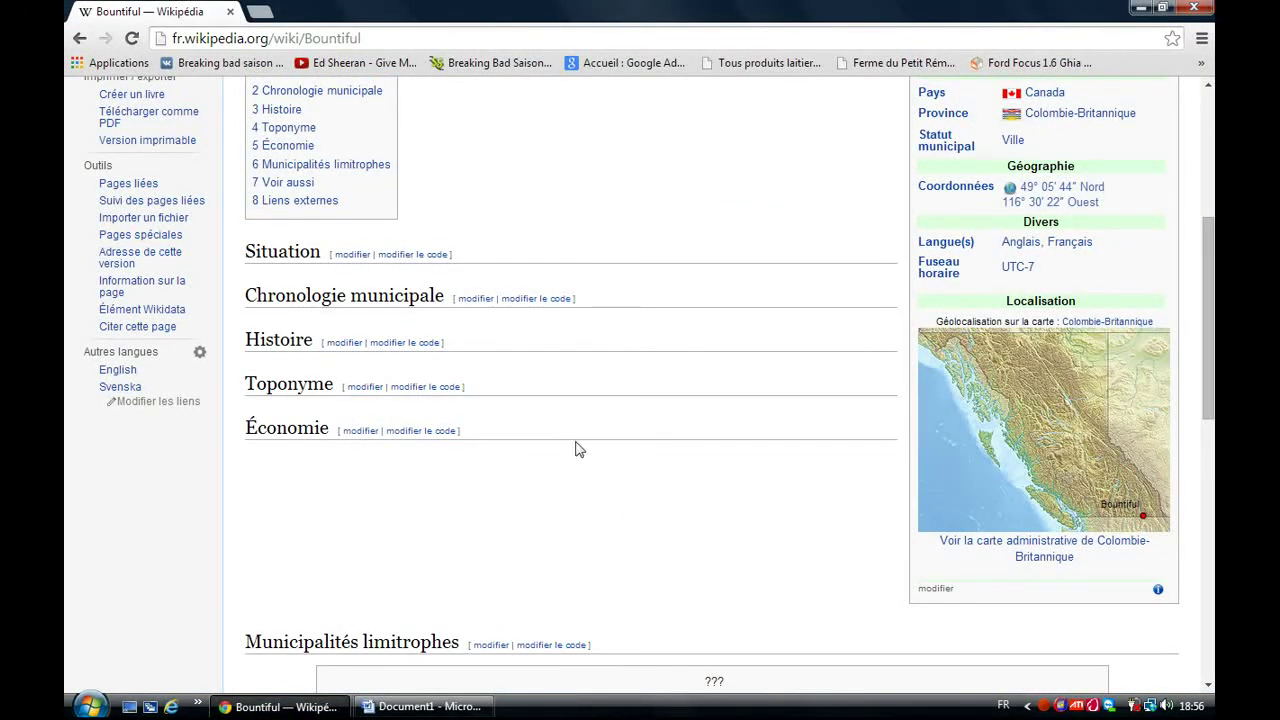
pyautogui.moveTo(1207, 290); pyautogui.dragTo(1212, 500)
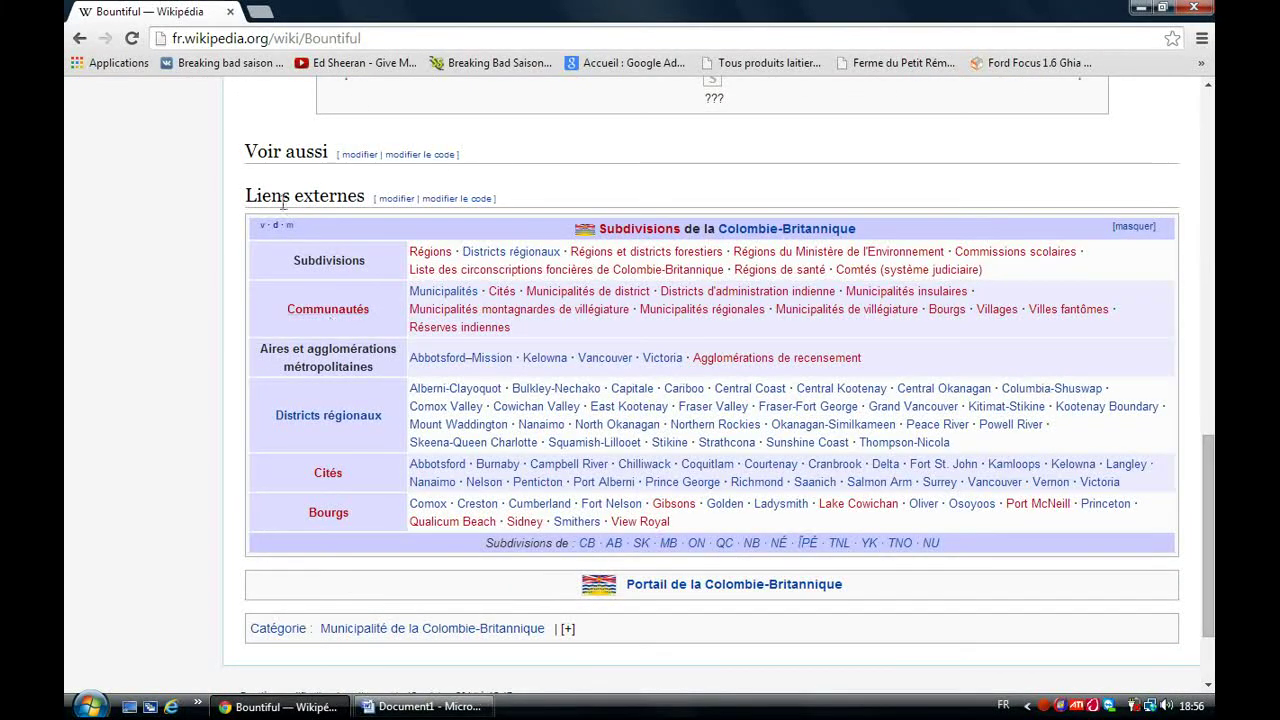
pyautogui.moveTo(255, 218); pyautogui.dragTo(1085, 553)
pyautogui.rightClick(984, 458)
pyautogui.click(994, 450)
pyautogui.click(420, 706)
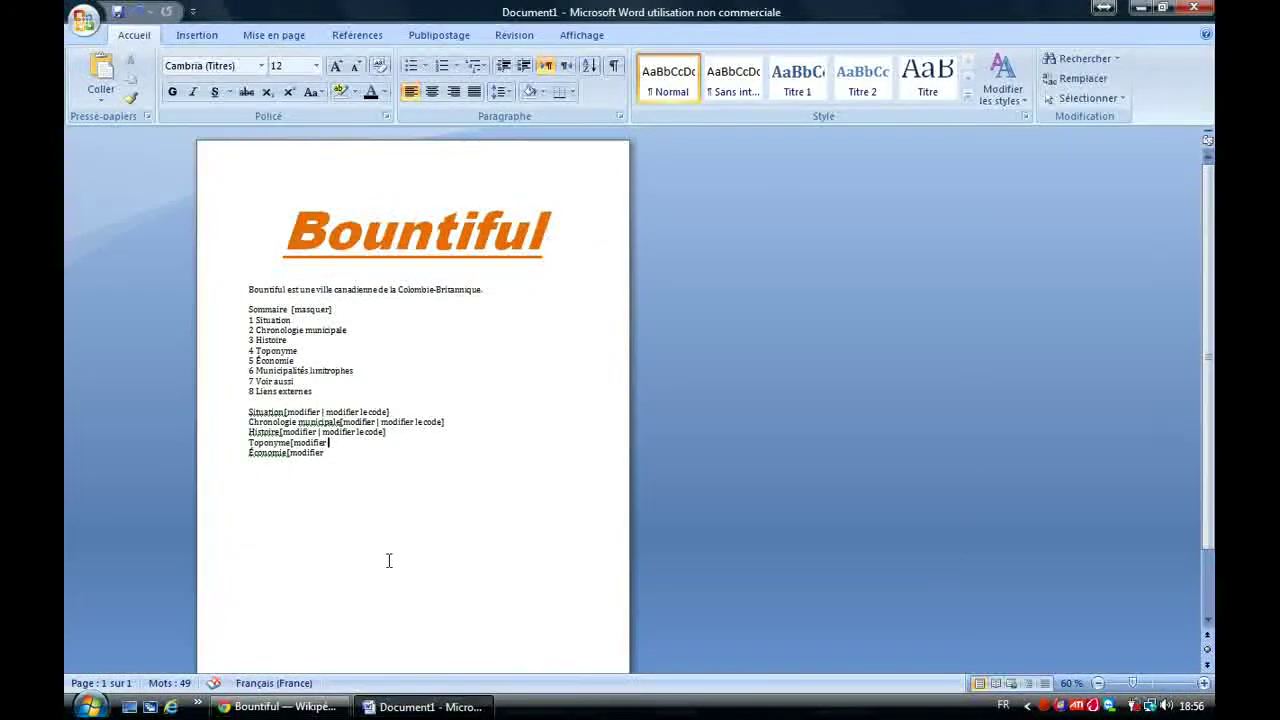
pyautogui.click(417, 481)
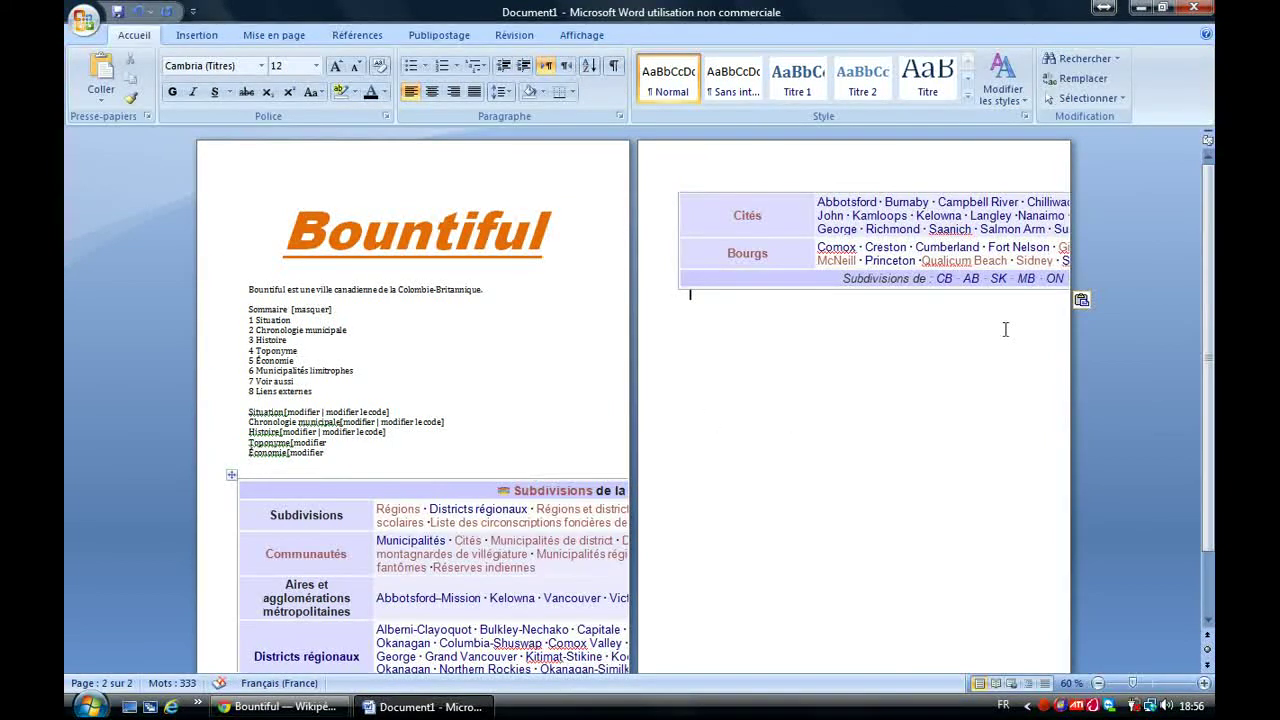
# - Try the pasted subdivisions table as text only and return it to its source formatting
pyautogui.click(1080, 303)
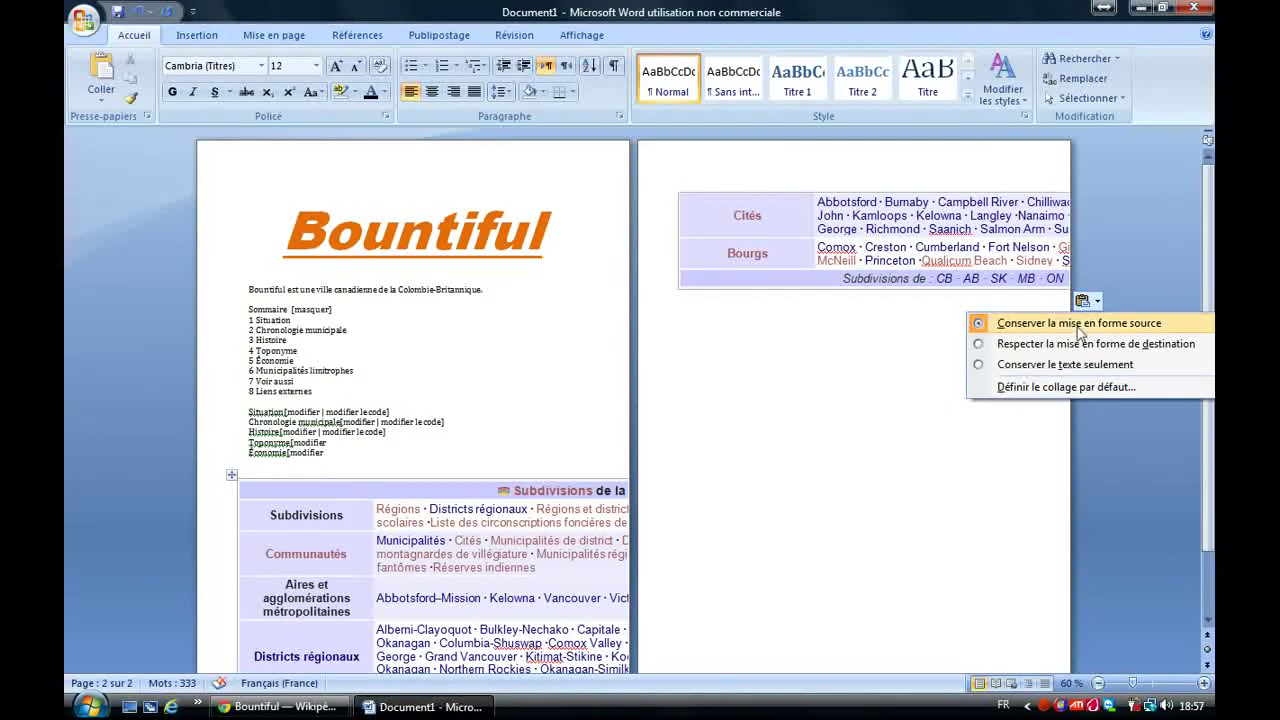
pyautogui.click(1077, 366)
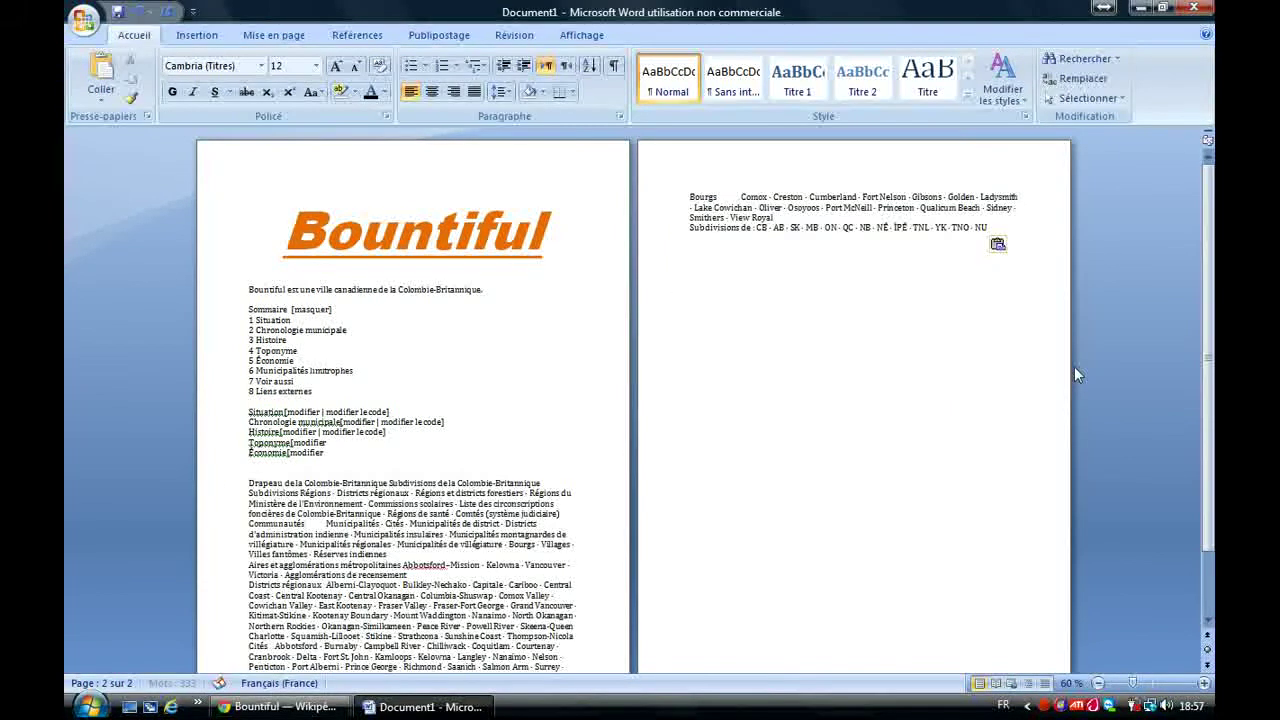
pyautogui.moveTo(1208, 259); pyautogui.dragTo(1208, 430)
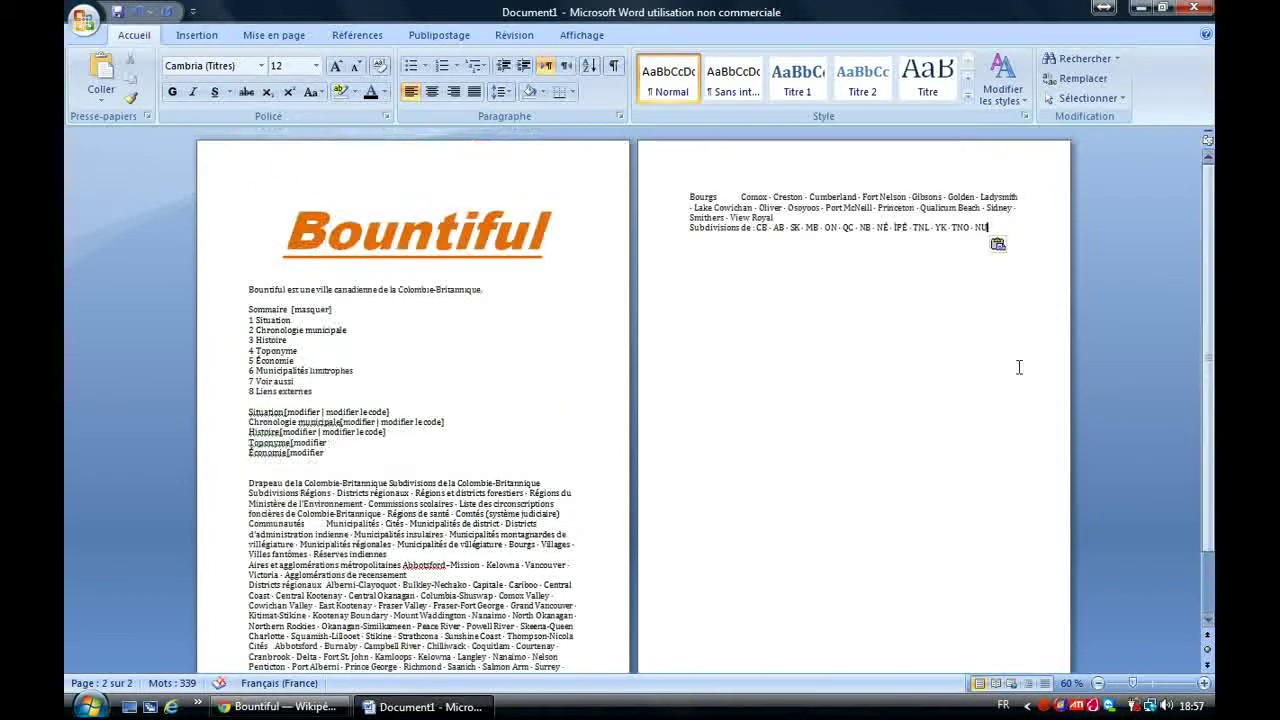
pyautogui.click(1002, 244)
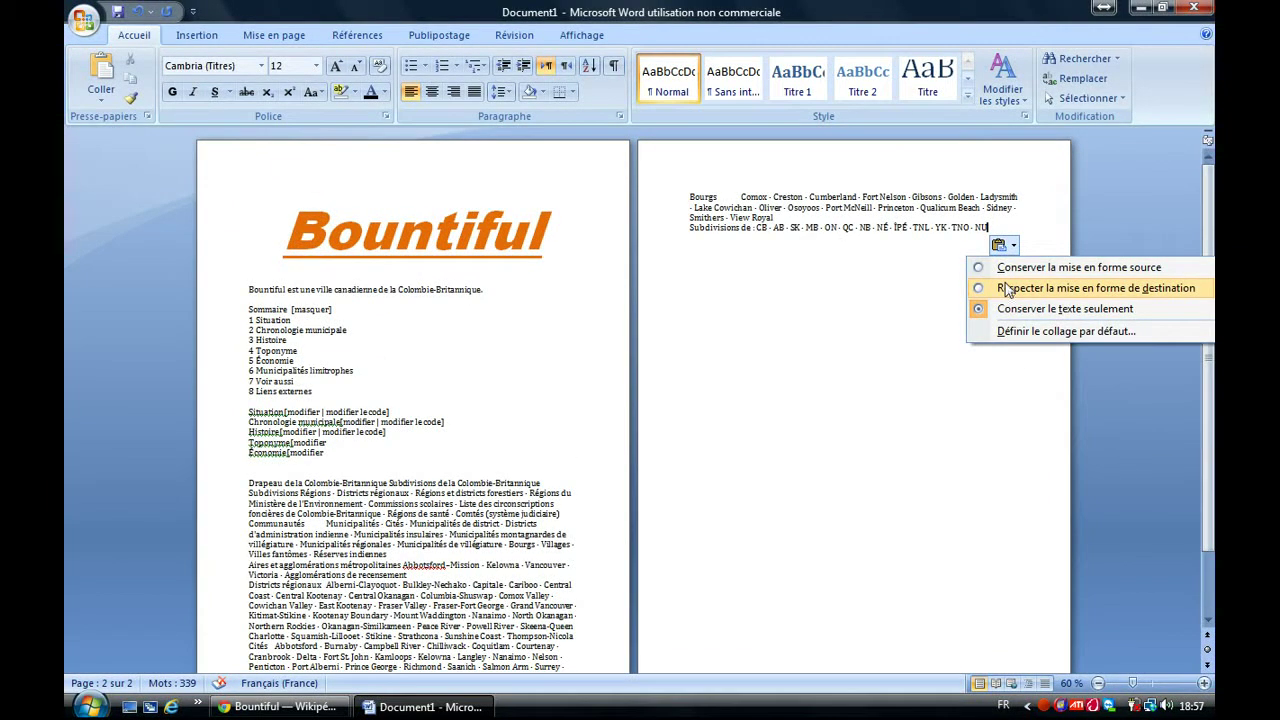
pyautogui.click(1002, 267)
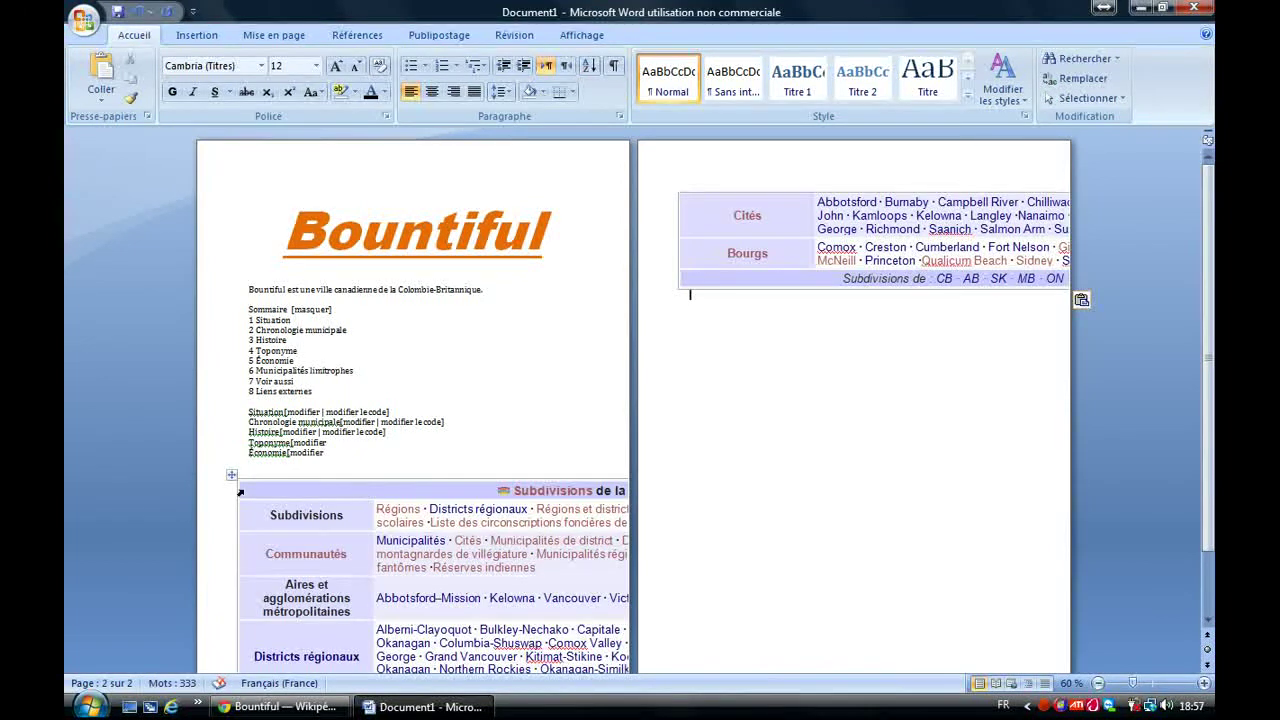
pyautogui.click(232, 475)
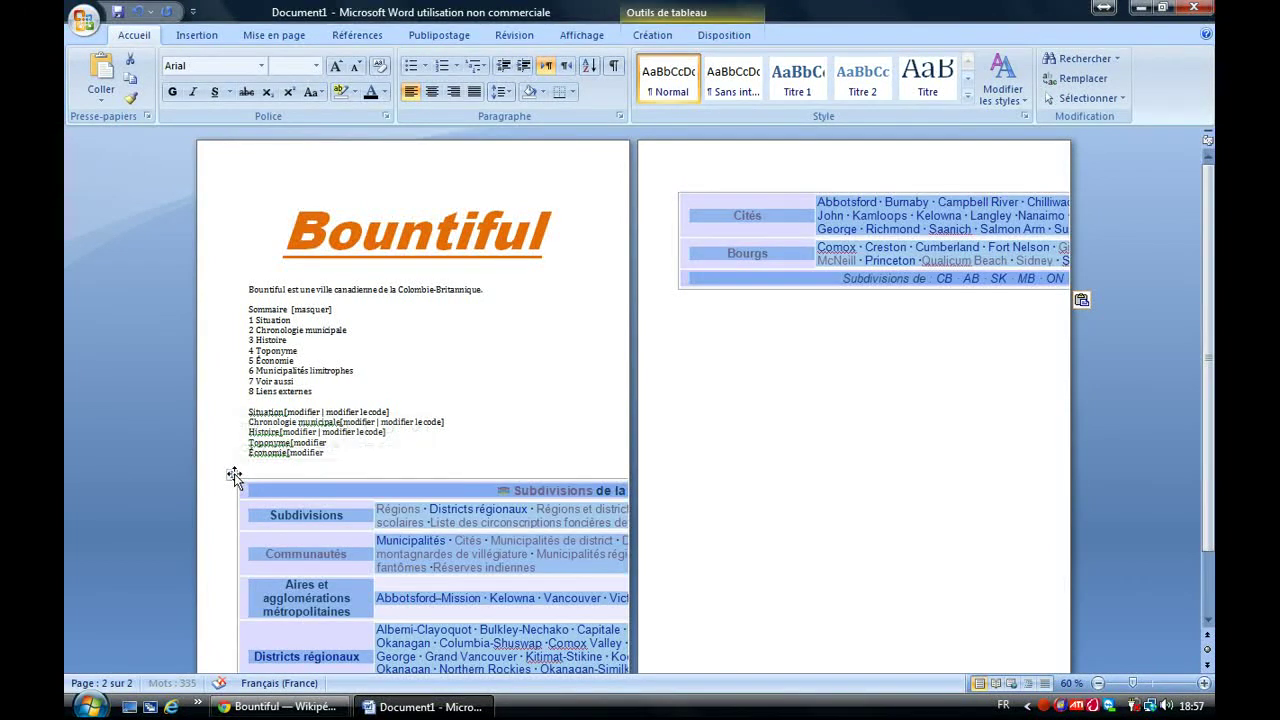
pyautogui.rightClick(234, 476)
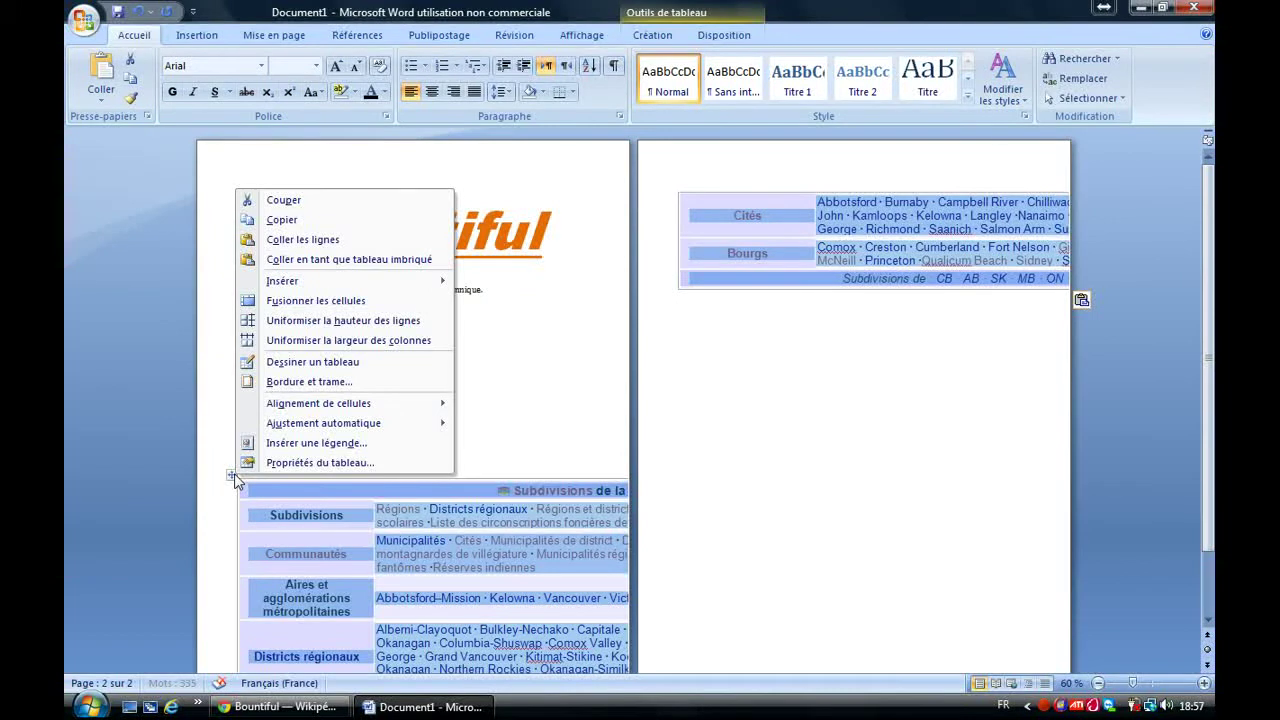
pyautogui.click(255, 463)
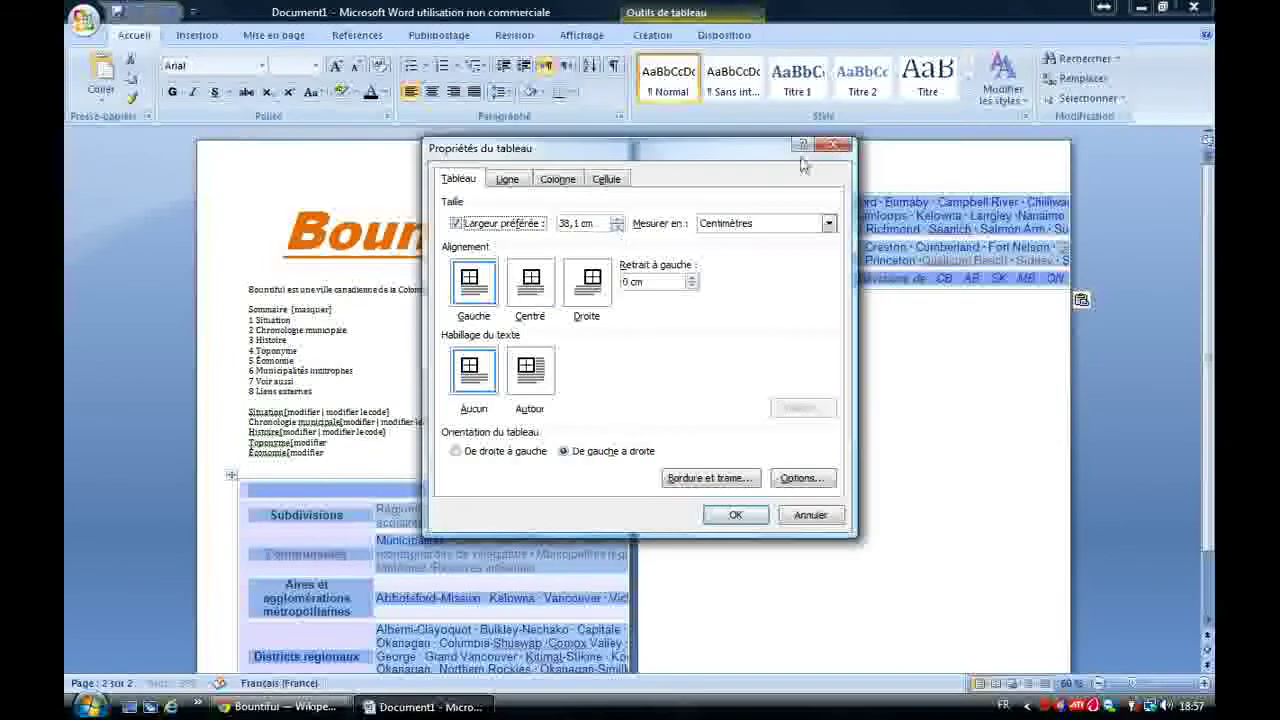
pyautogui.click(833, 144)
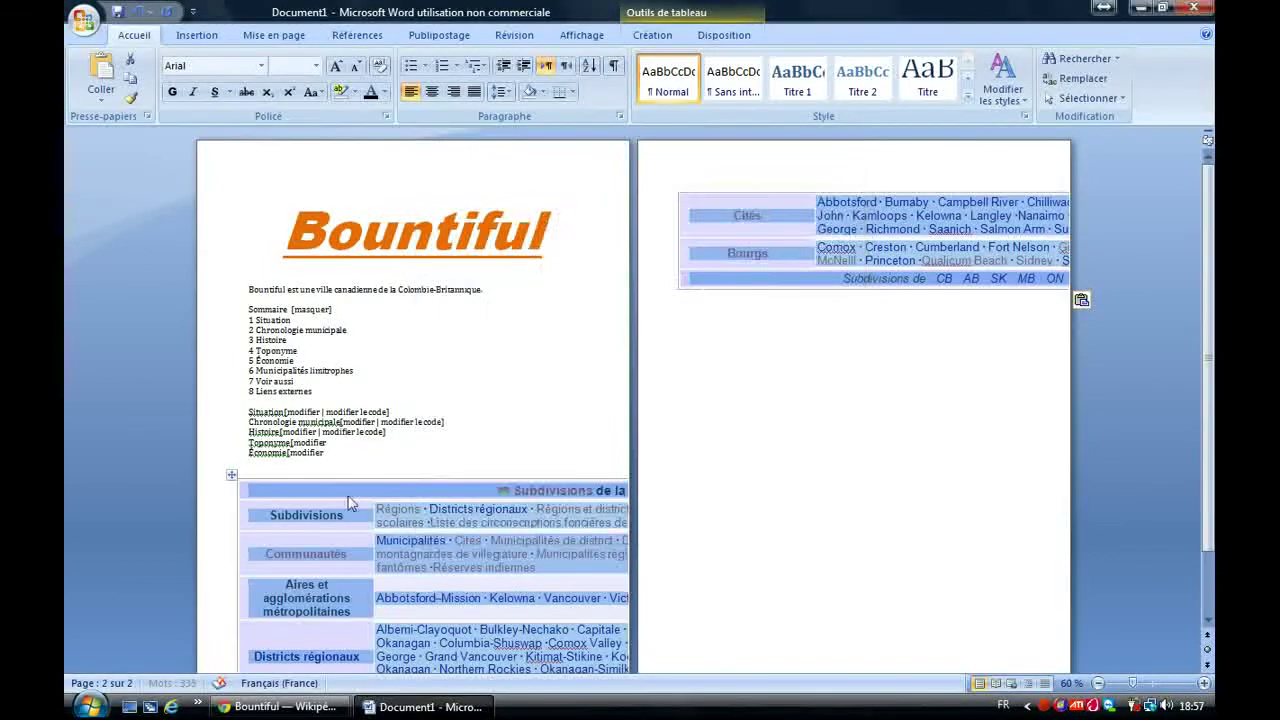
# - Set the preferred width of the whole pasted subdivisions table to 14 cm in its table properties
pyautogui.rightClick(232, 476)
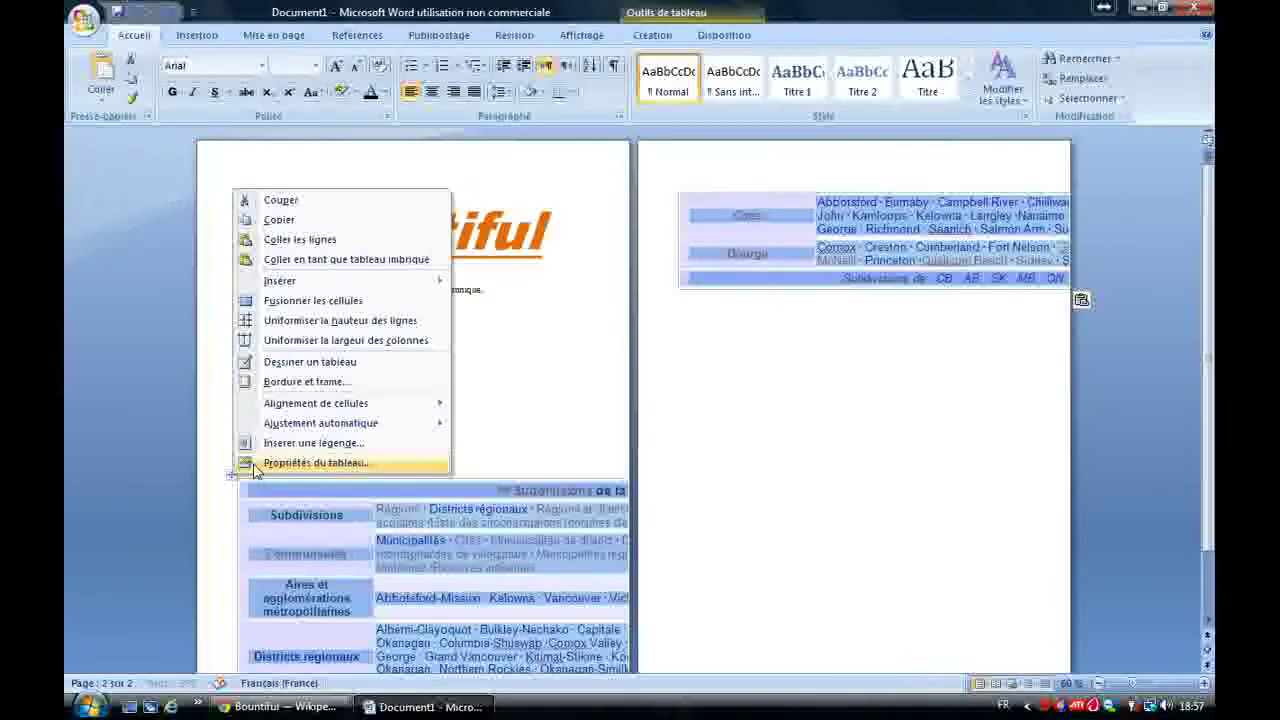
pyautogui.click(256, 463)
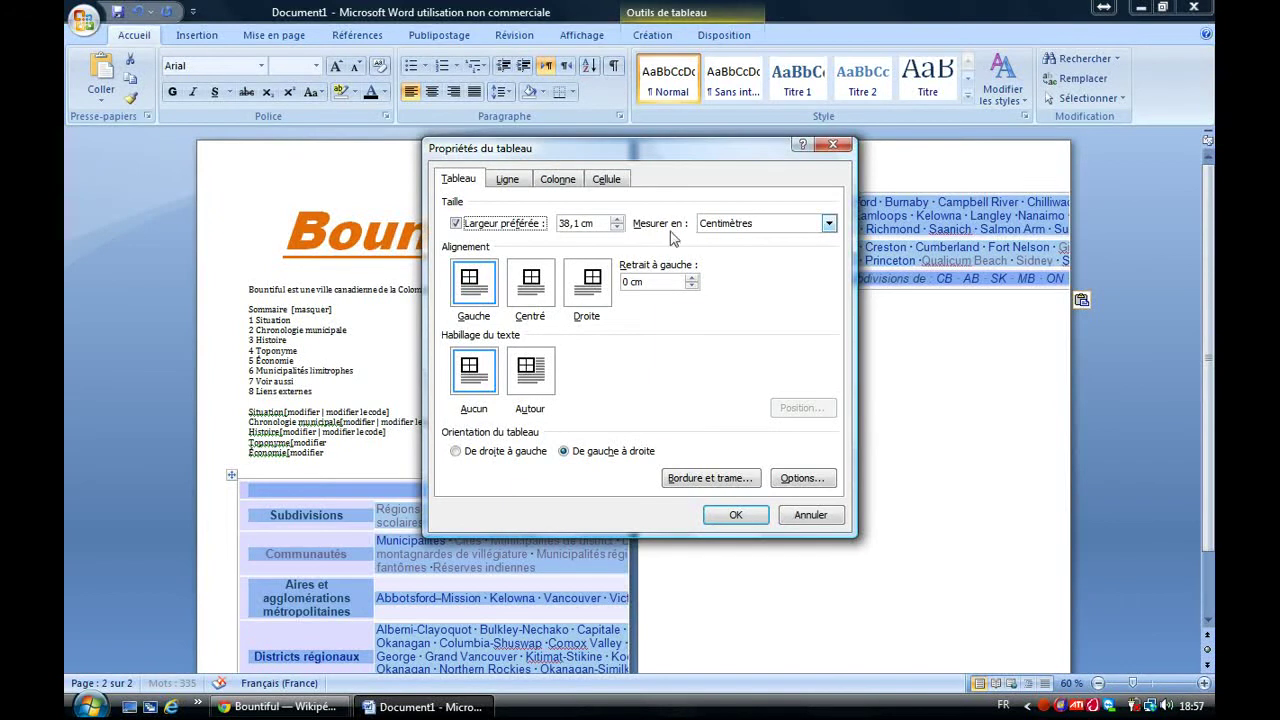
pyautogui.click(617, 227)
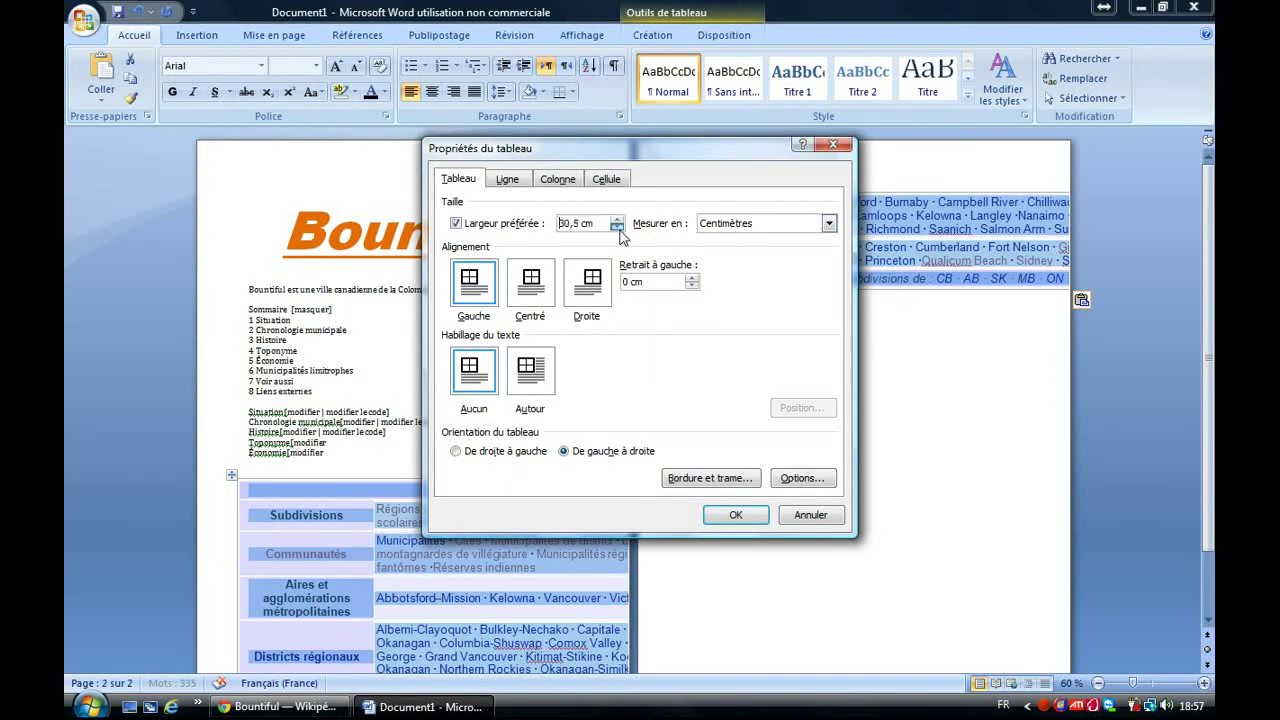
pyautogui.click(617, 228)
pyautogui.click(617, 227)
pyautogui.click(736, 516)
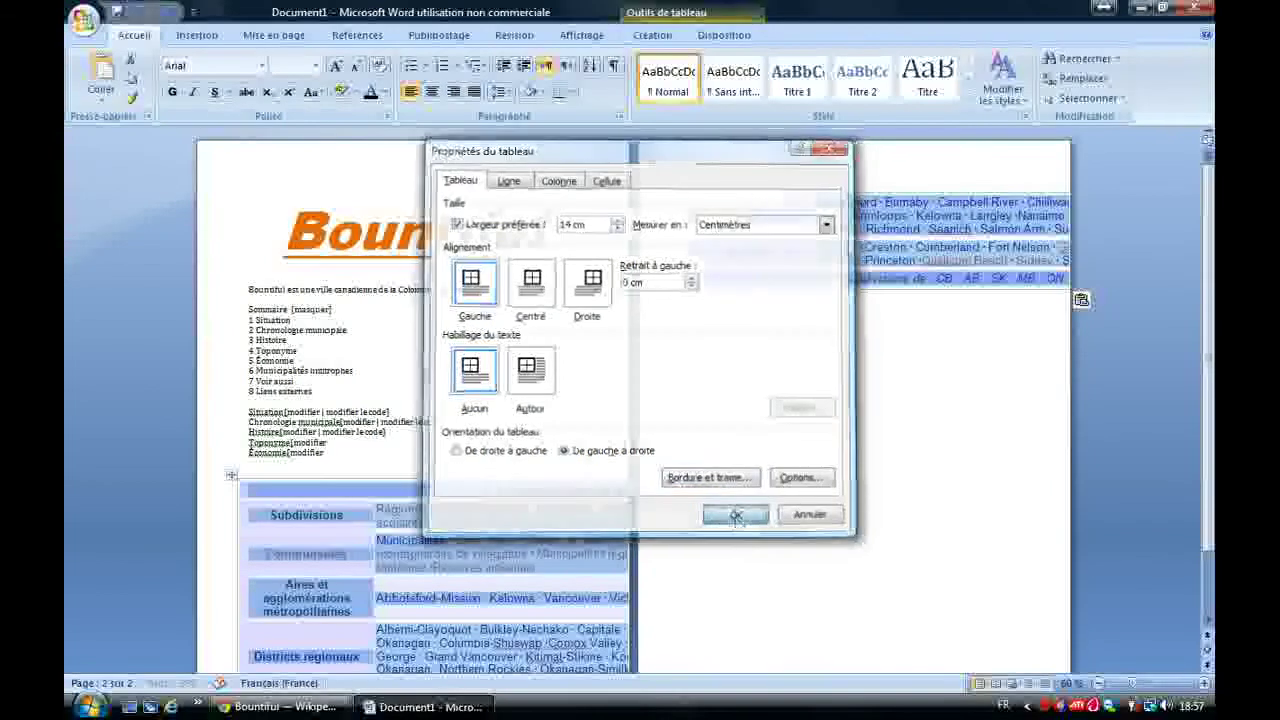
# - Examine how the resized subdivisions table fits across both pages, reducing the document zoom to 41%
pyautogui.click(1117, 388)
pyautogui.moveTo(1208, 287); pyautogui.dragTo(1211, 390)
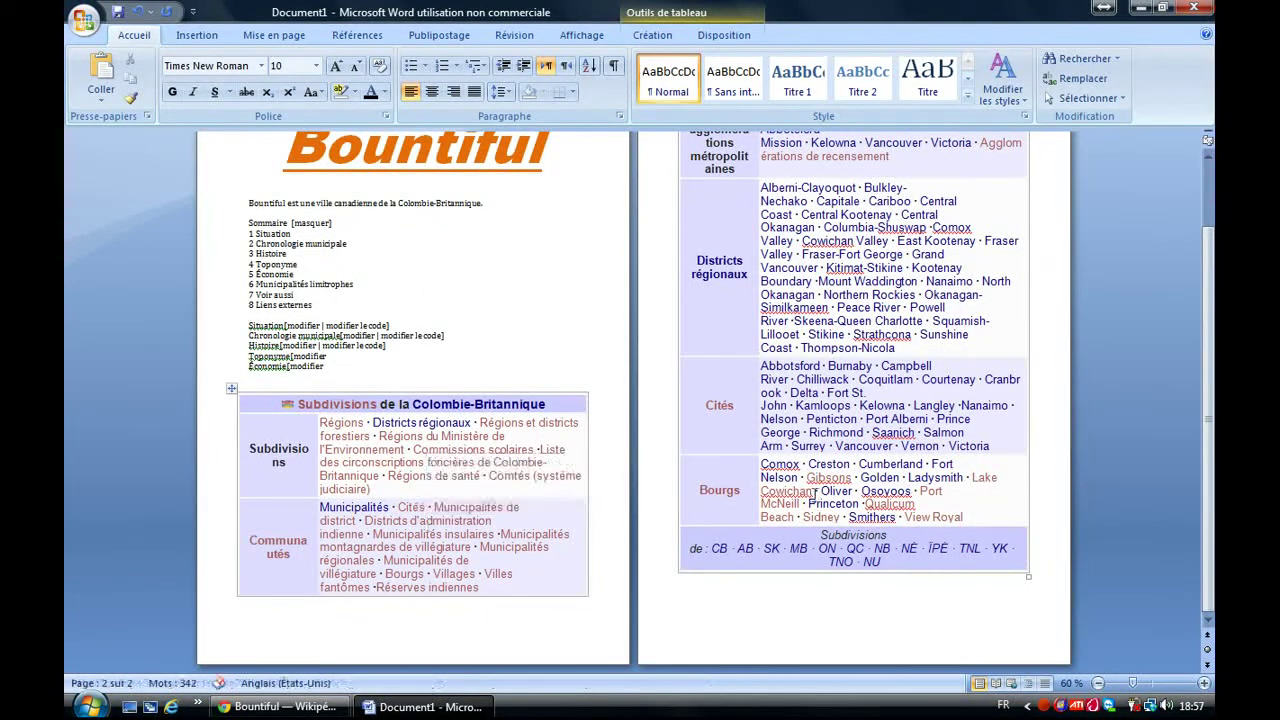
pyautogui.moveTo(1208, 446); pyautogui.dragTo(1208, 383)
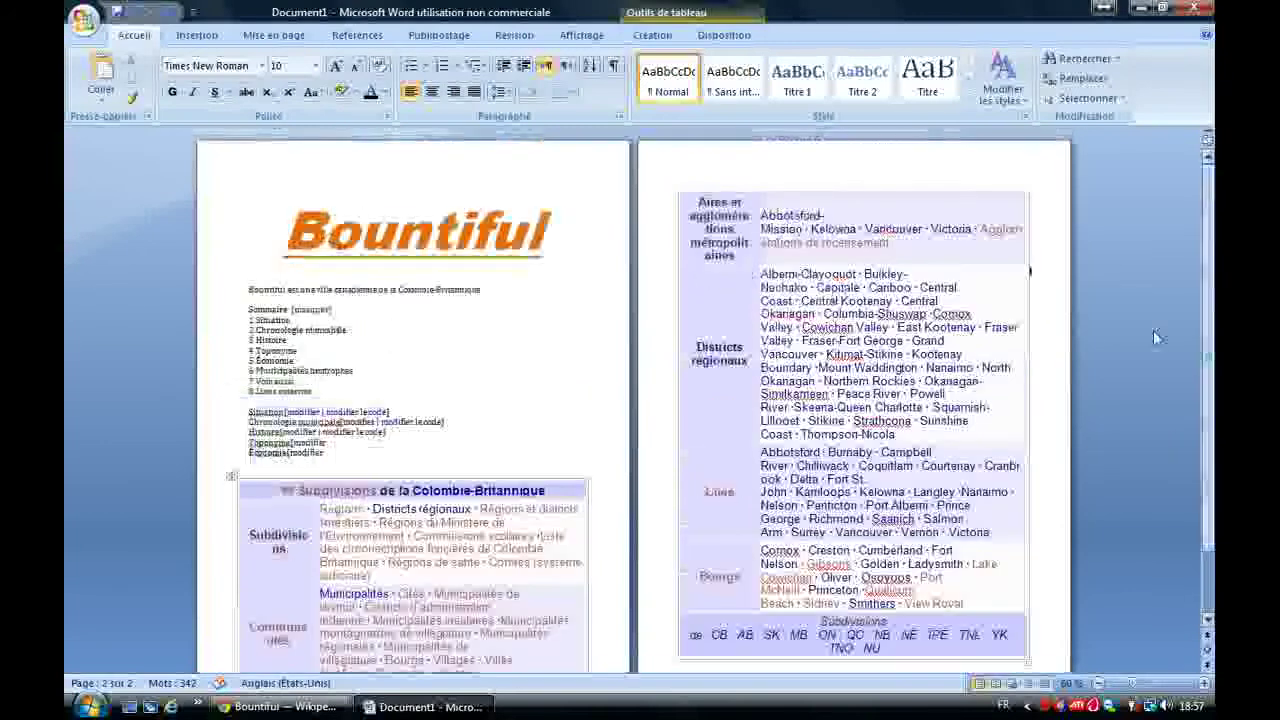
pyautogui.click(1123, 686)
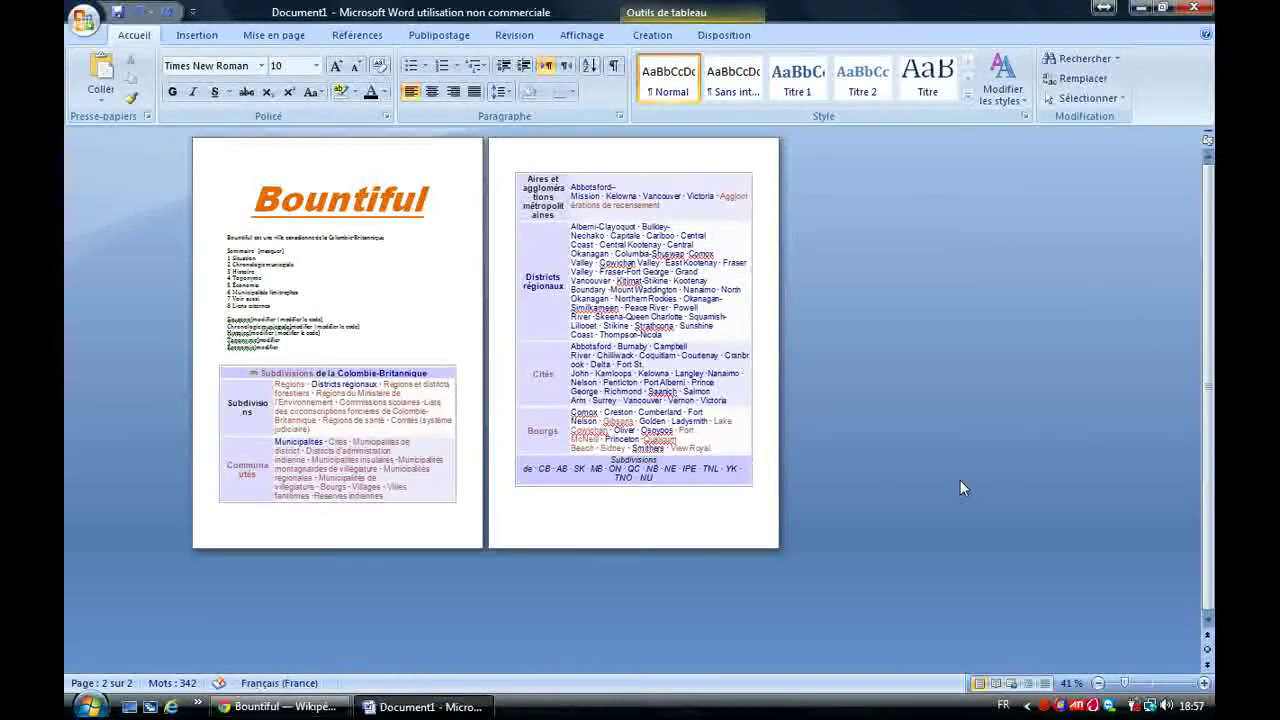